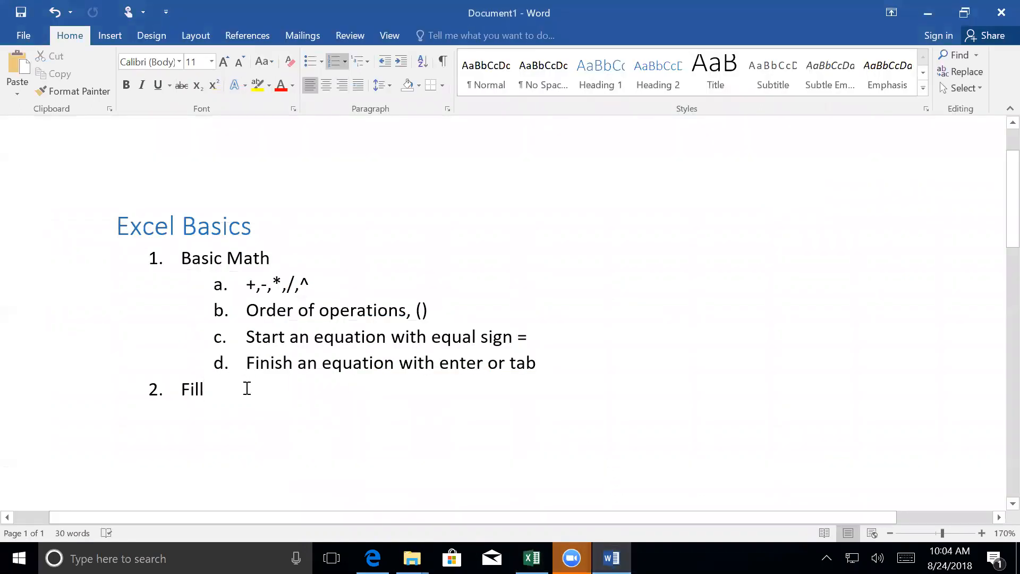
- Add "Referencing" as item 3 of the Excel Basics list with its spelling corrected, followed by a new empty item
key("Return")
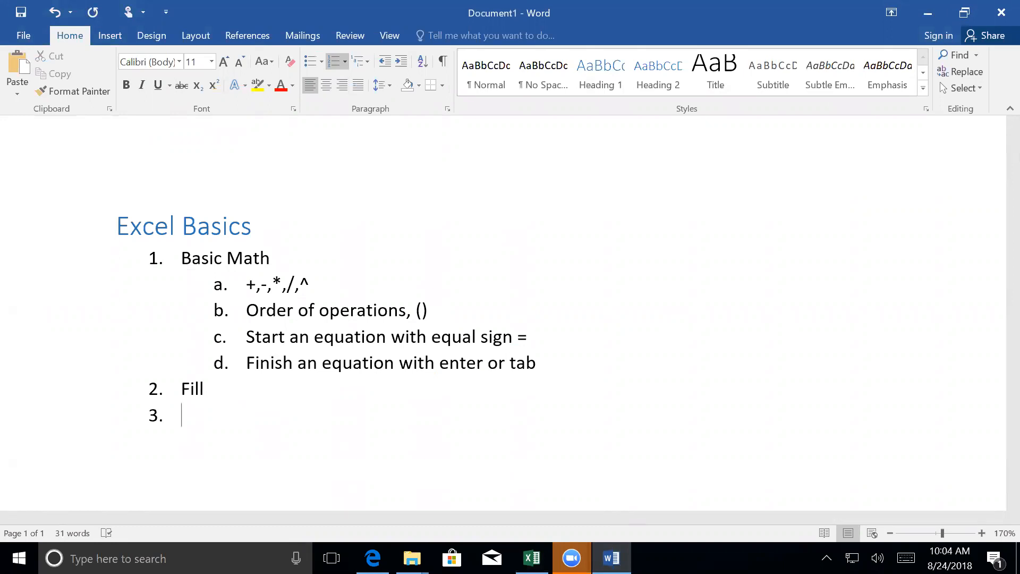
type("Refrencing")
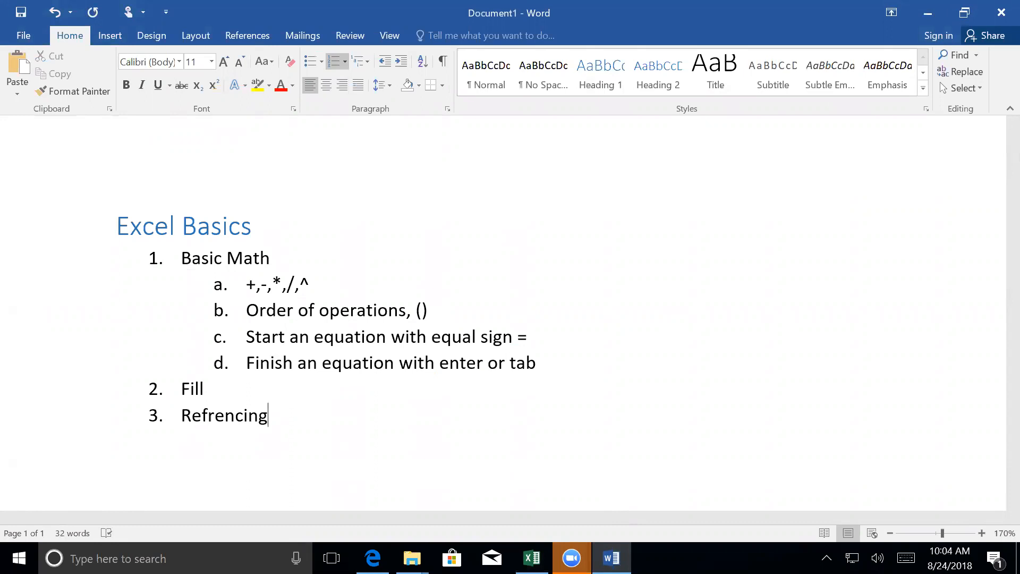
key("Return")
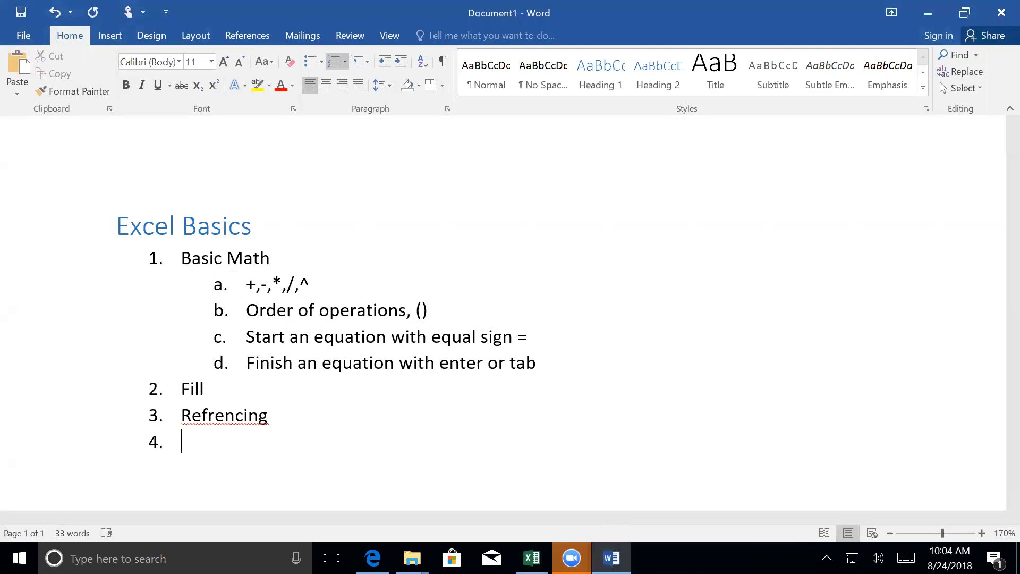
right_click(208, 416)
left_click(114, 318)
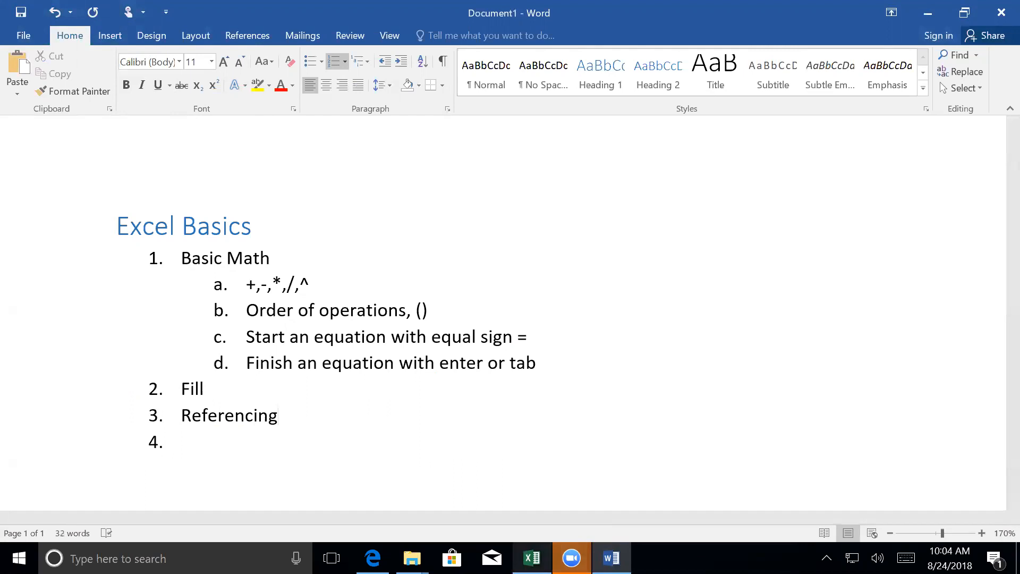
- Switch to the Book1 workbook in Excel and clear the contents of cells F4 through F32
mouse_move(532, 558)
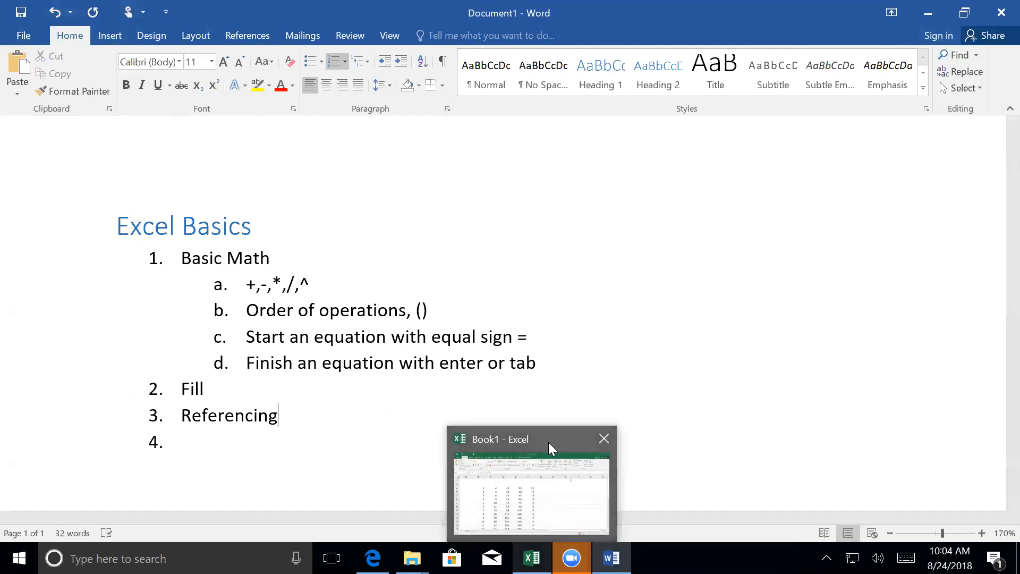
left_click(550, 445)
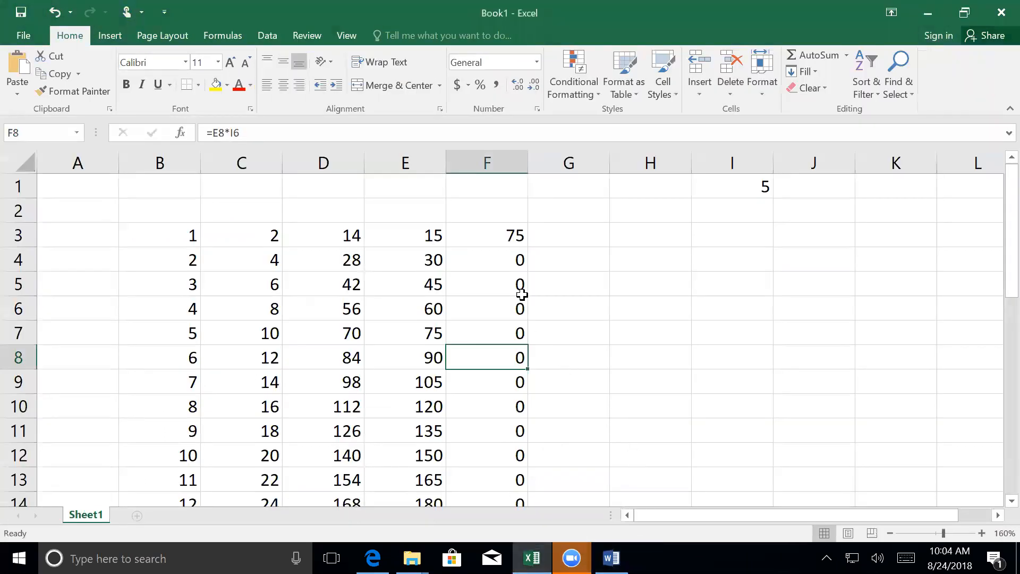
left_click_drag(496, 256, 511, 487)
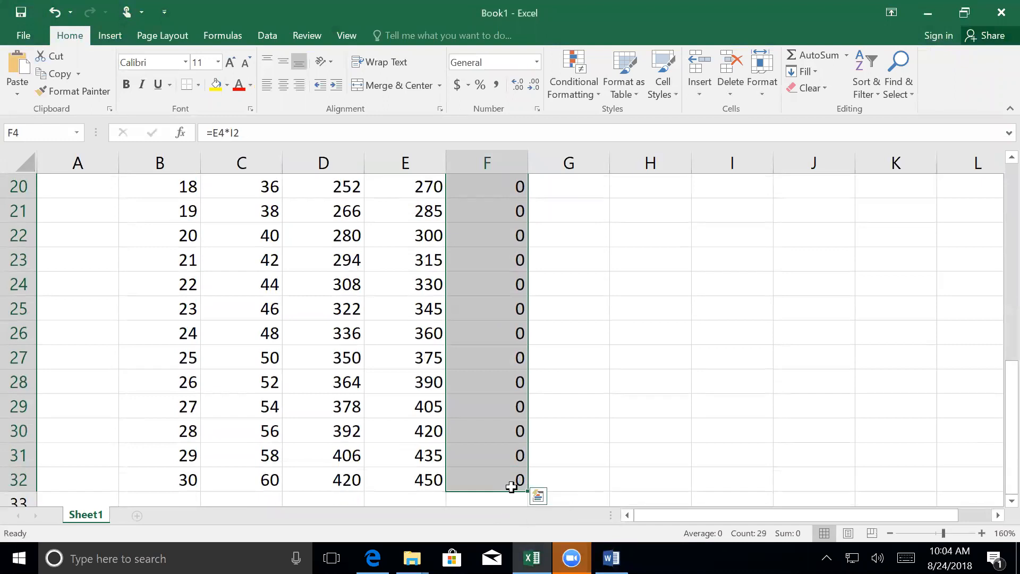
key("ctrl+z")
scroll(512, 485, "up", 1)
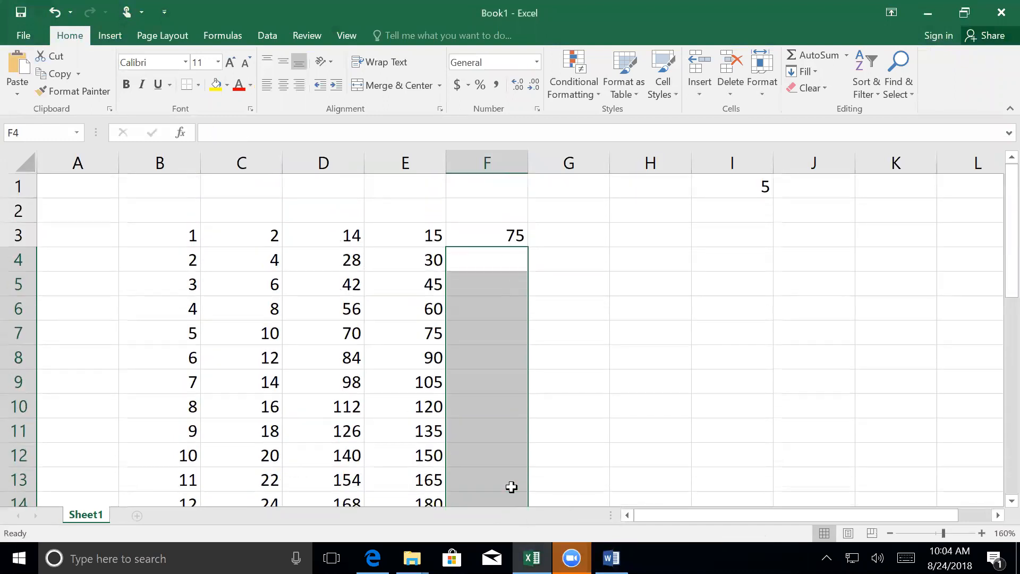
- Enter the formula =E3*I1 in cell F3, referencing both cells relatively
left_click(498, 227)
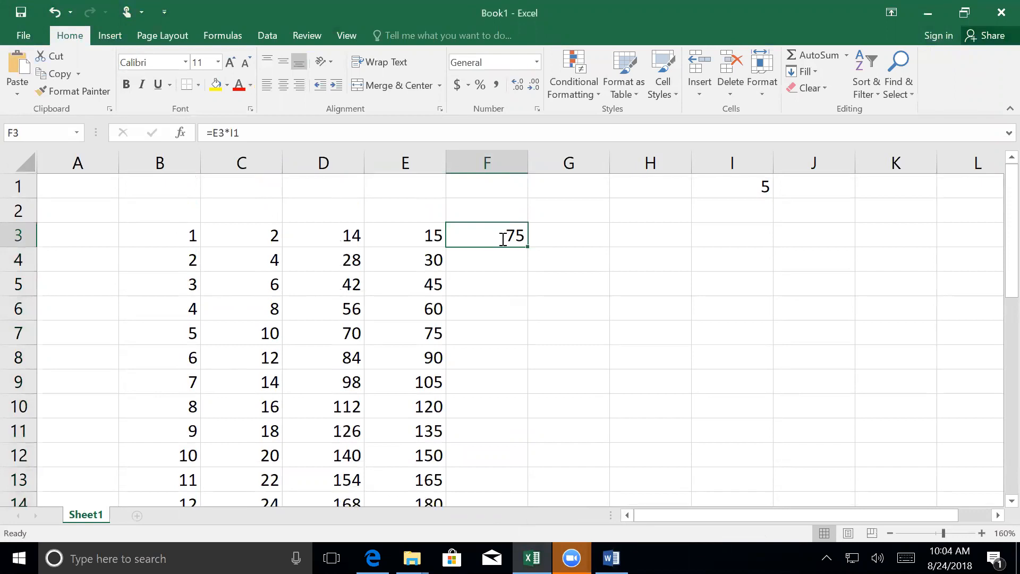
type("=")
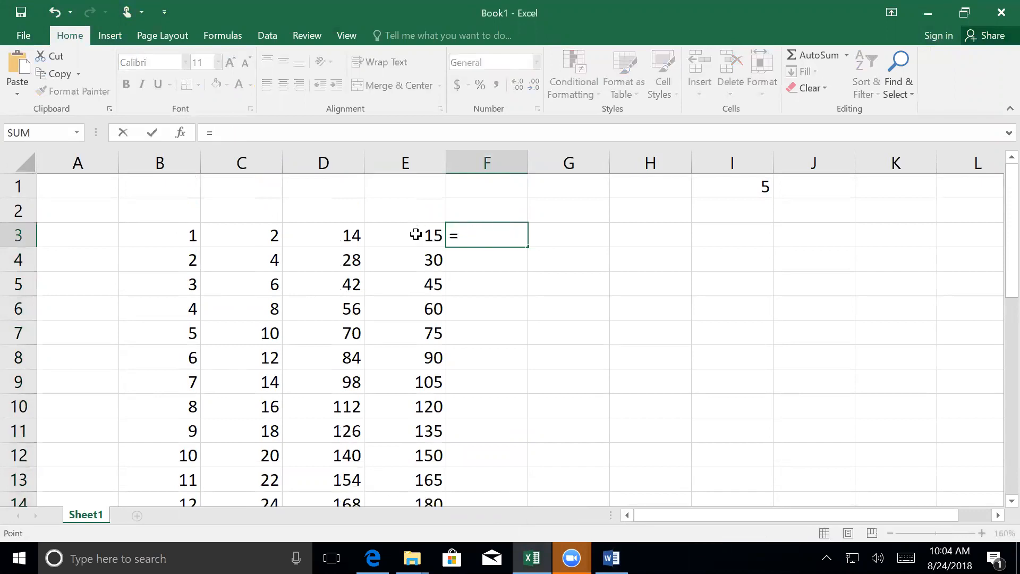
left_click(416, 234)
type("*")
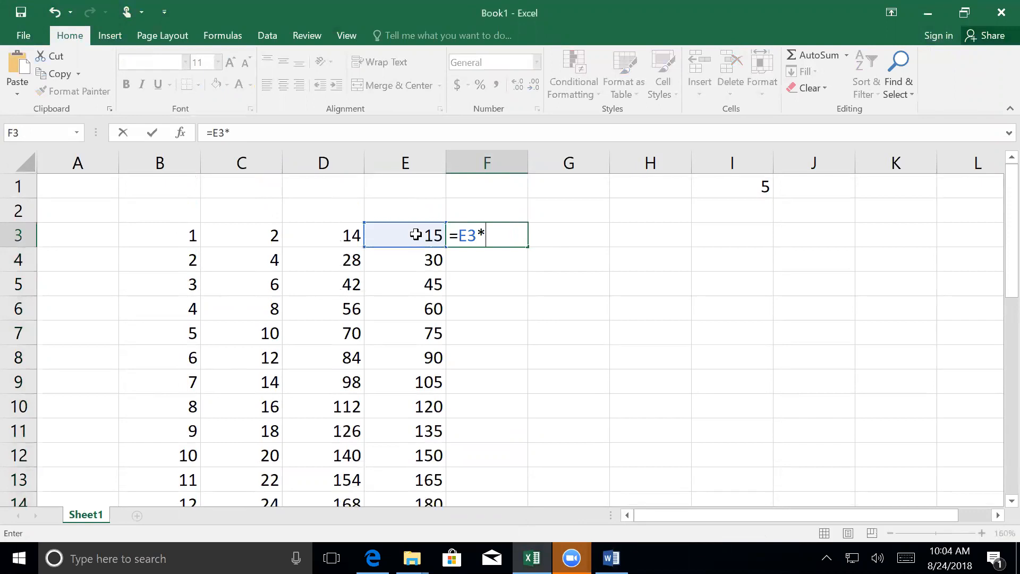
left_click(750, 185)
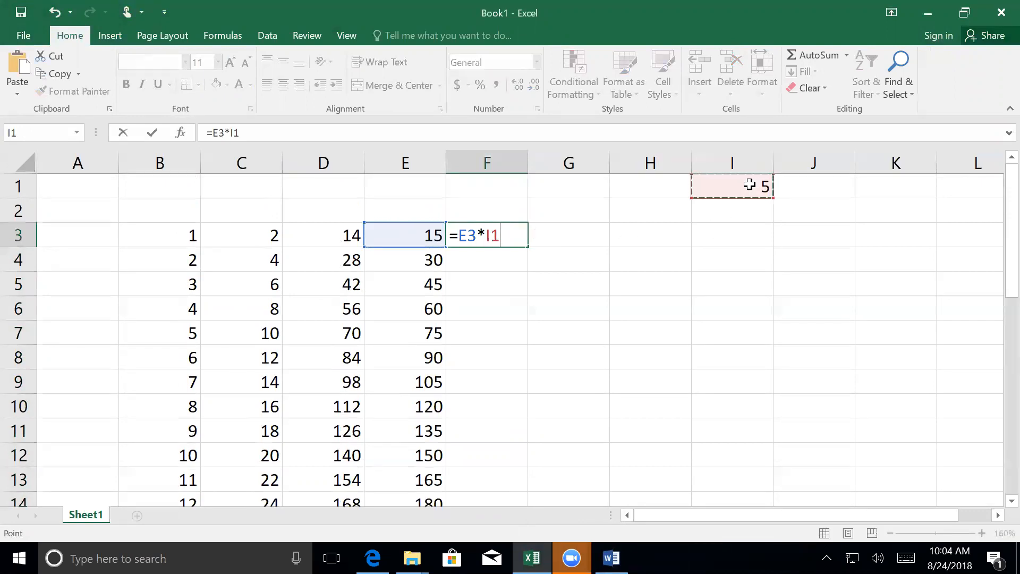
key("Return")
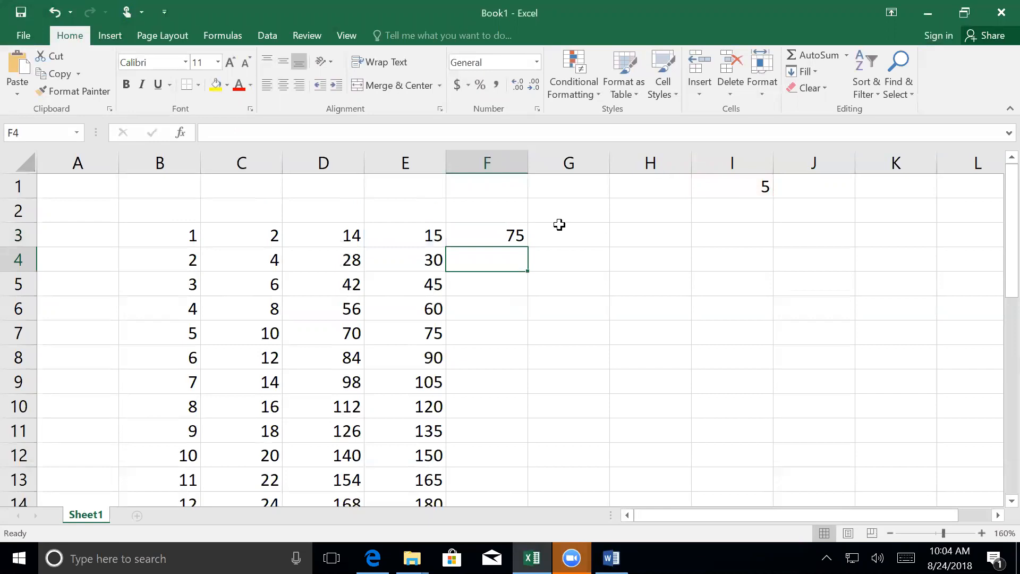
- Fill the F3 formula down through F32 and open the copied formula in F7 to inspect its references
left_click(506, 231)
left_click_drag(528, 245, 499, 458)
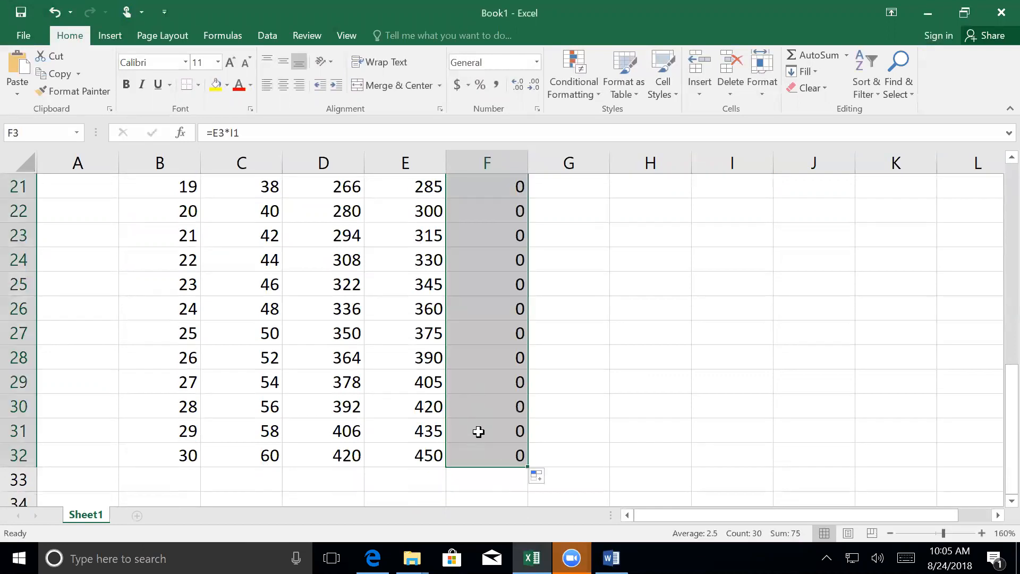
scroll(473, 428, "up", 7)
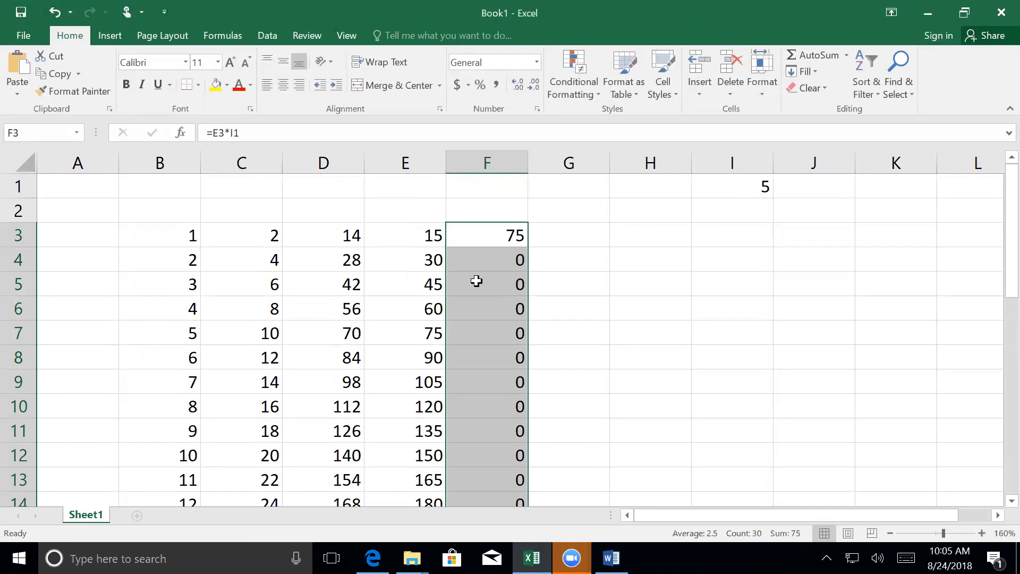
left_click(470, 261)
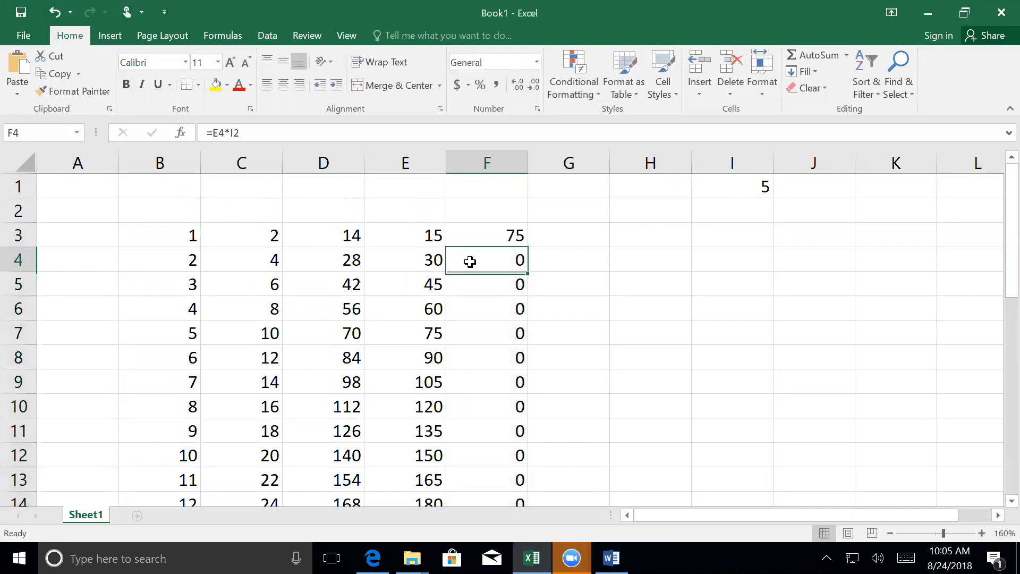
double_click(478, 333)
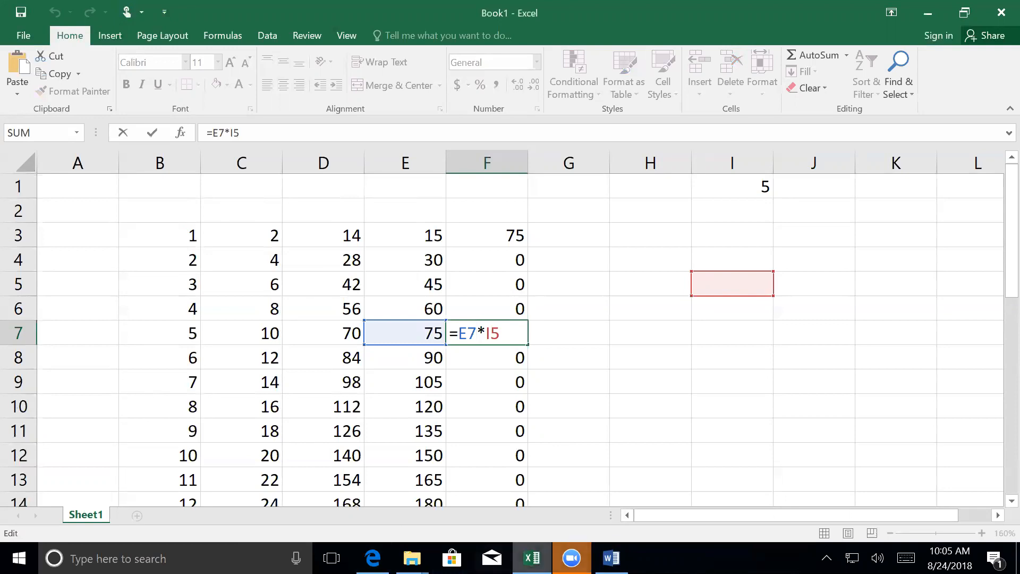
- Switch to the Word document and add the sub-item "Relative Reference (A1)" under Referencing
left_click(611, 558)
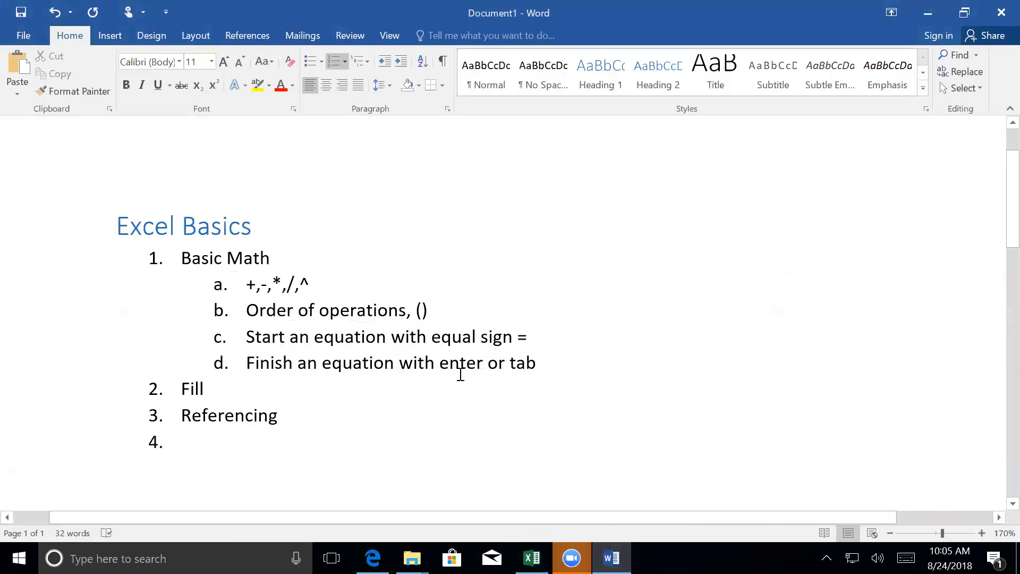
key("Down")
key("Tab")
type("Relati")
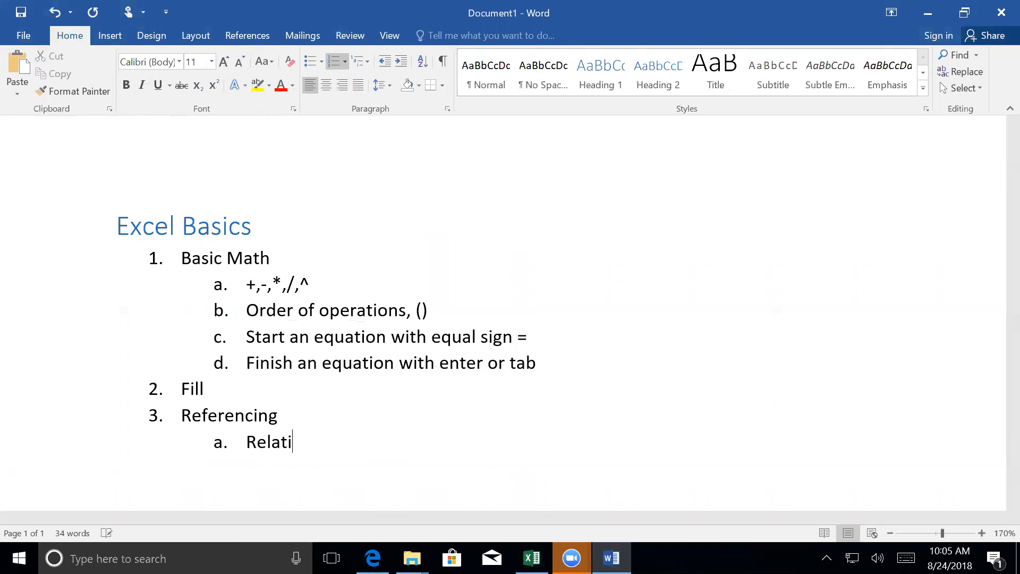
type("ve Referencin")
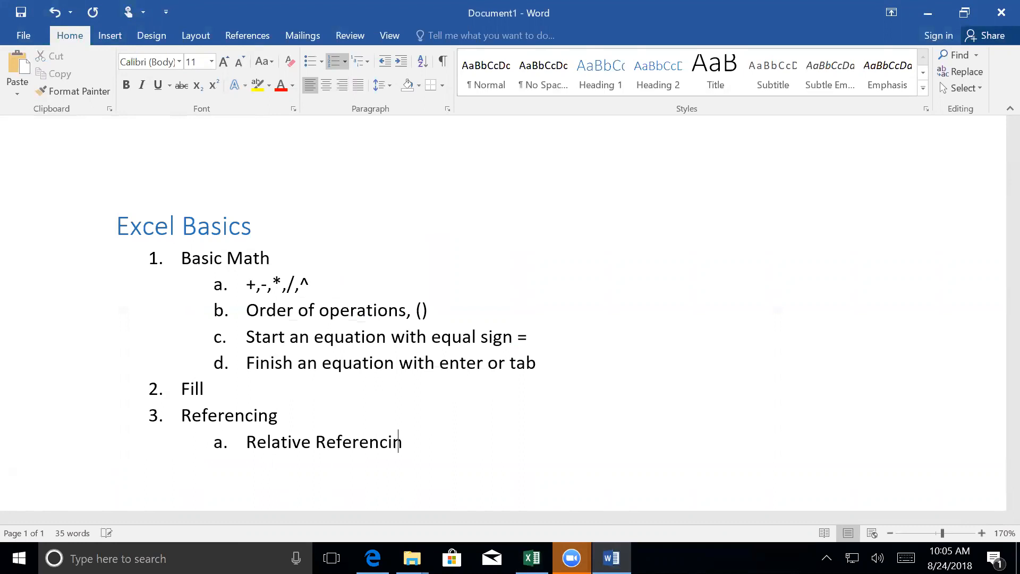
key("BackSpace")
key("BackSpace")
type("e")
type(" (A")
type("!")
key("BackSpace")
type("1)")
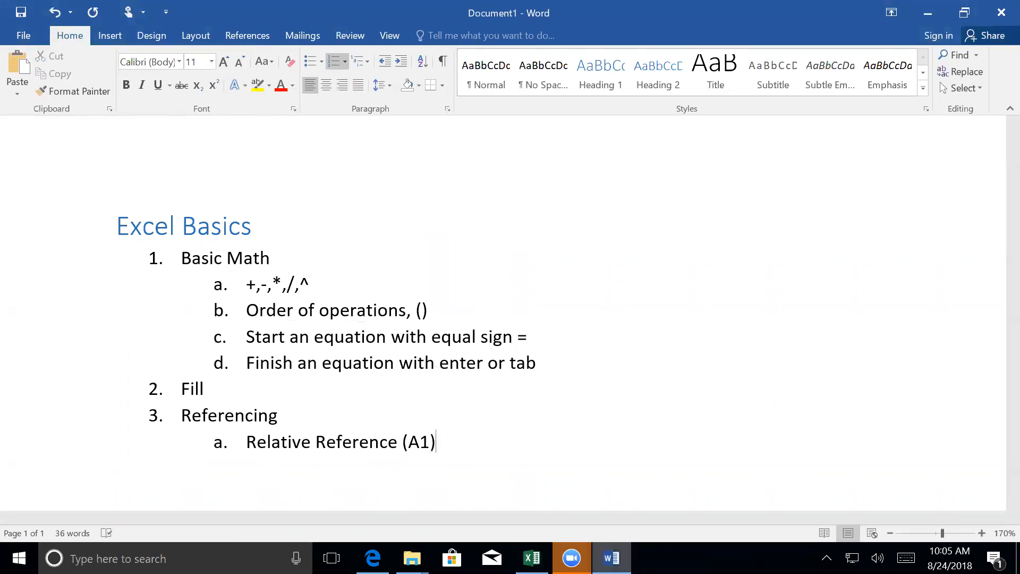
- Close the F7 formula in Excel, and back in Word add the sub-item "Absolute Reference ($A$1)" under Relative Reference
left_click(532, 558)
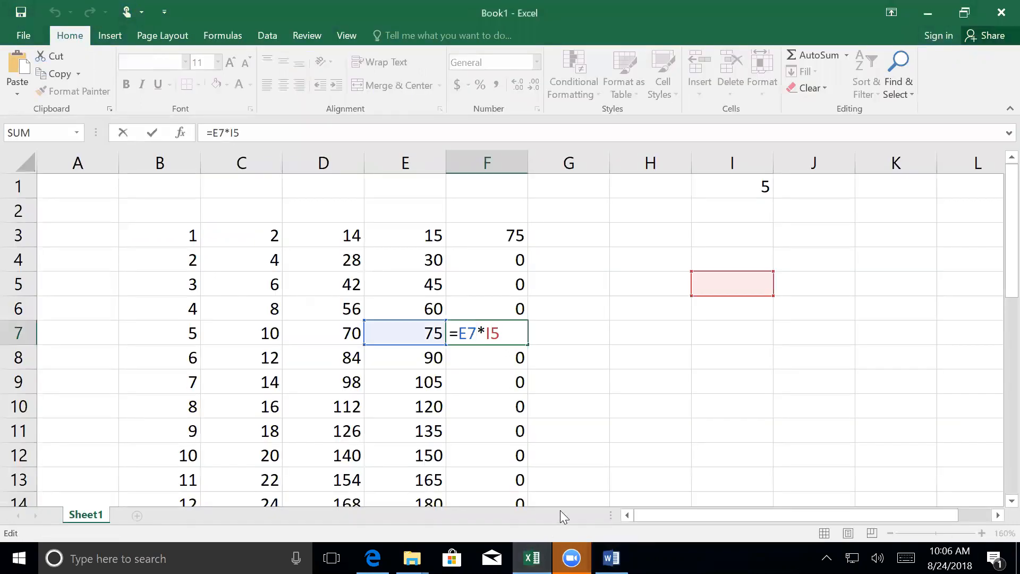
key("Return")
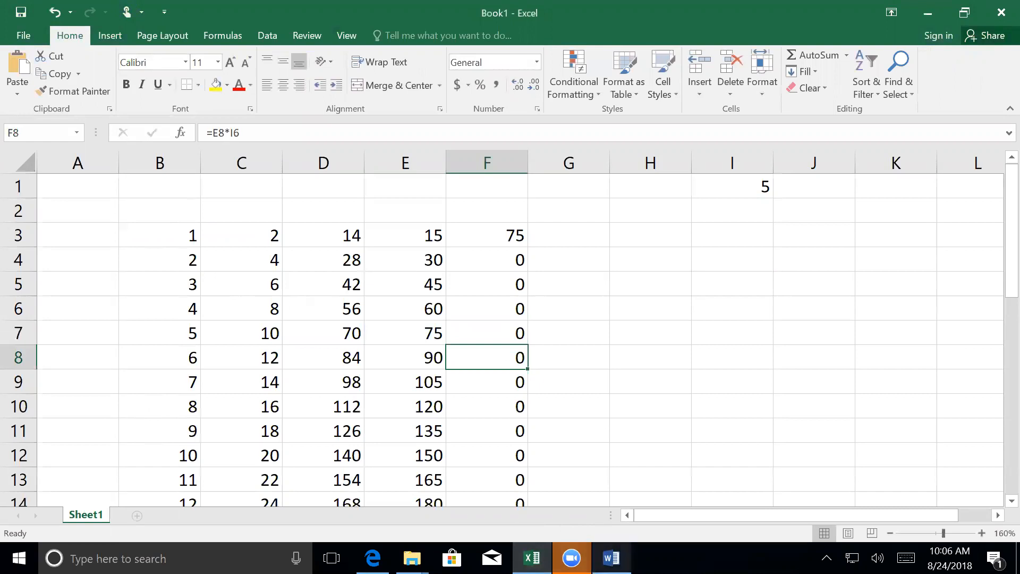
left_click(611, 558)
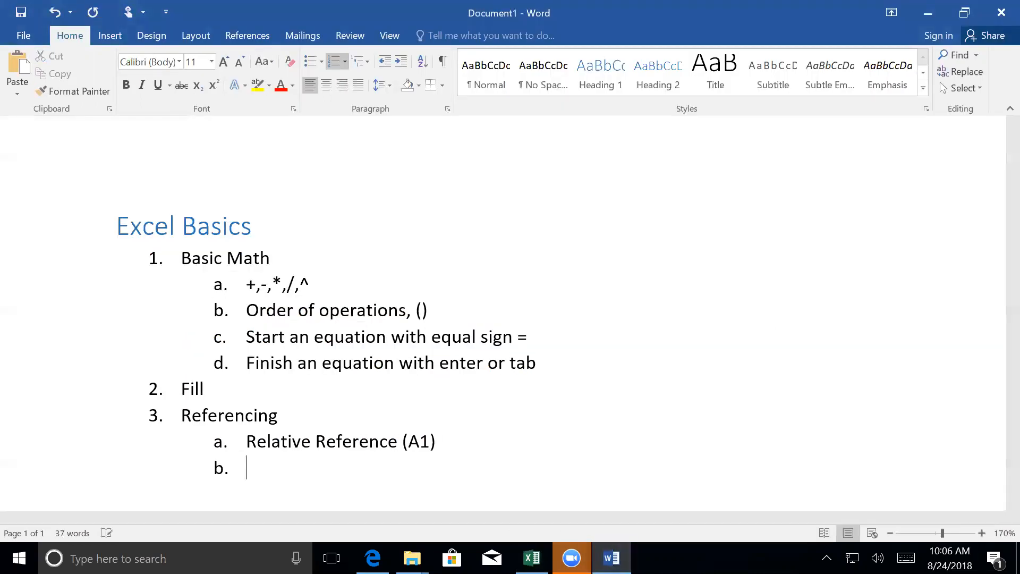
type("Absolute Referec")
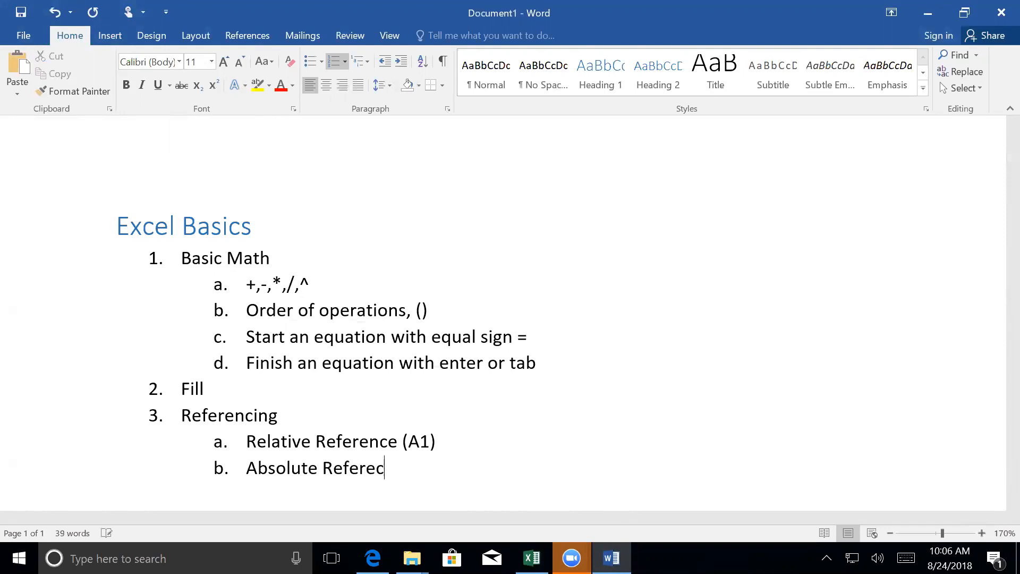
key("BackSpace")
type("nce ($")
type("a")
key("BackSpace")
type("A")
type("$")
type("1)")
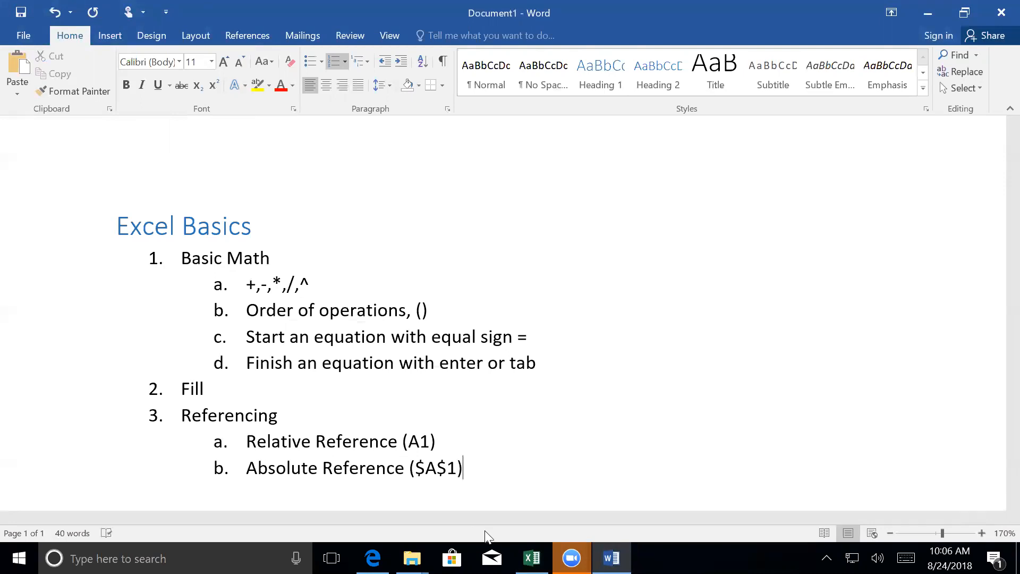
- Switch to the Excel workbook and examine which cells the formulas in F3 and F8 reference
mouse_move(531, 558)
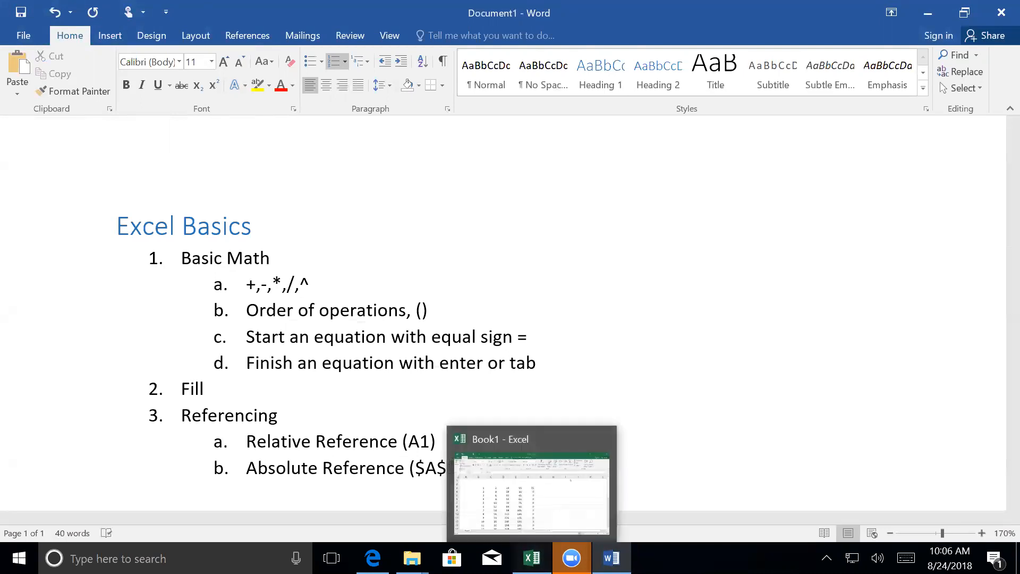
left_click(539, 504)
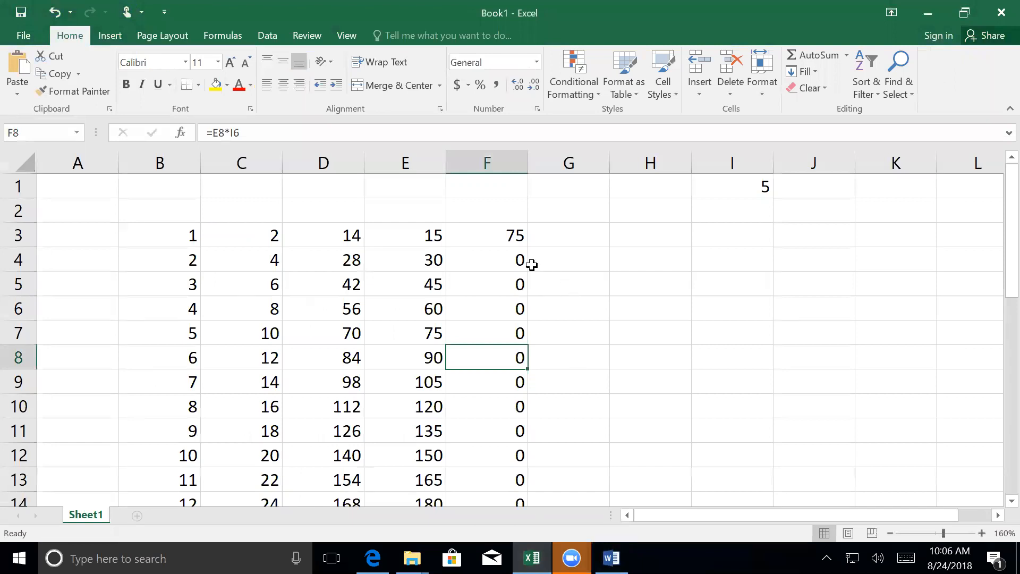
left_click(494, 236)
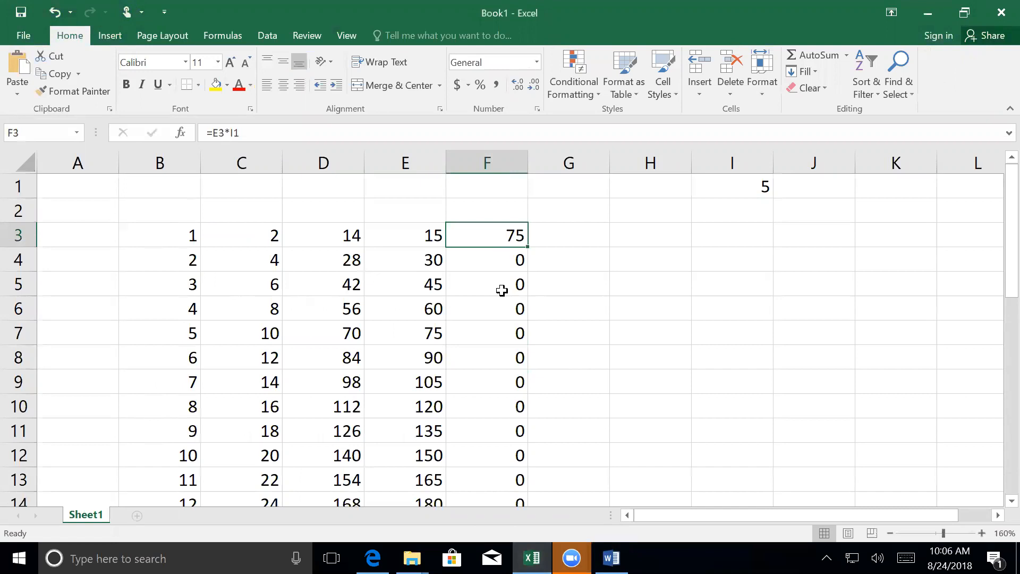
double_click(492, 234)
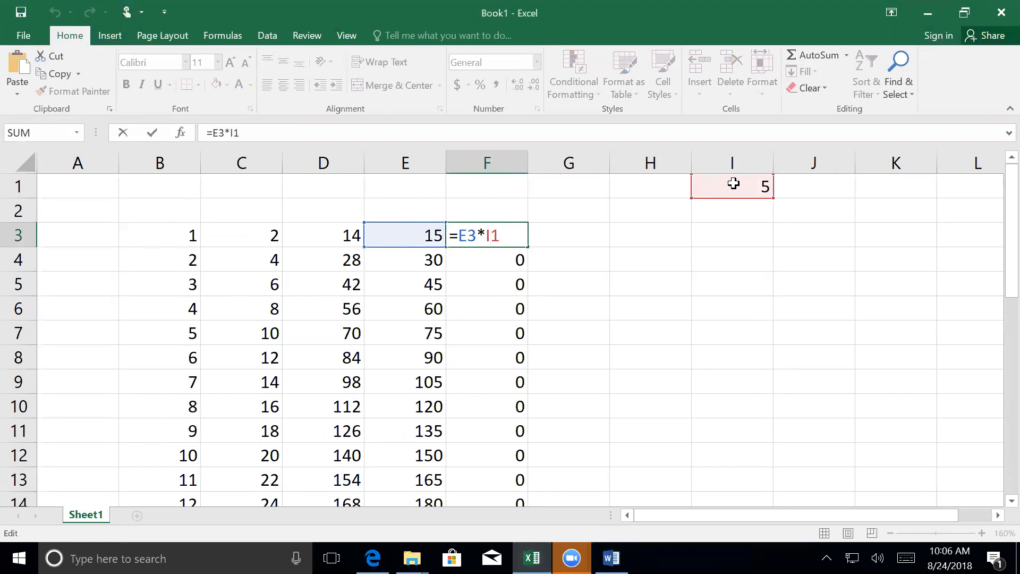
key("Return")
double_click(486, 356)
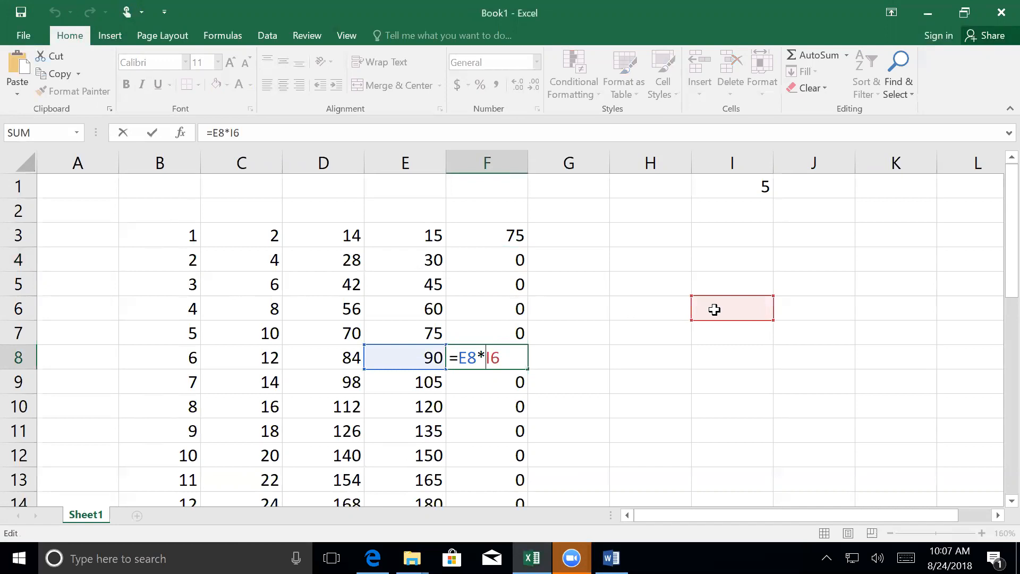
key("Return")
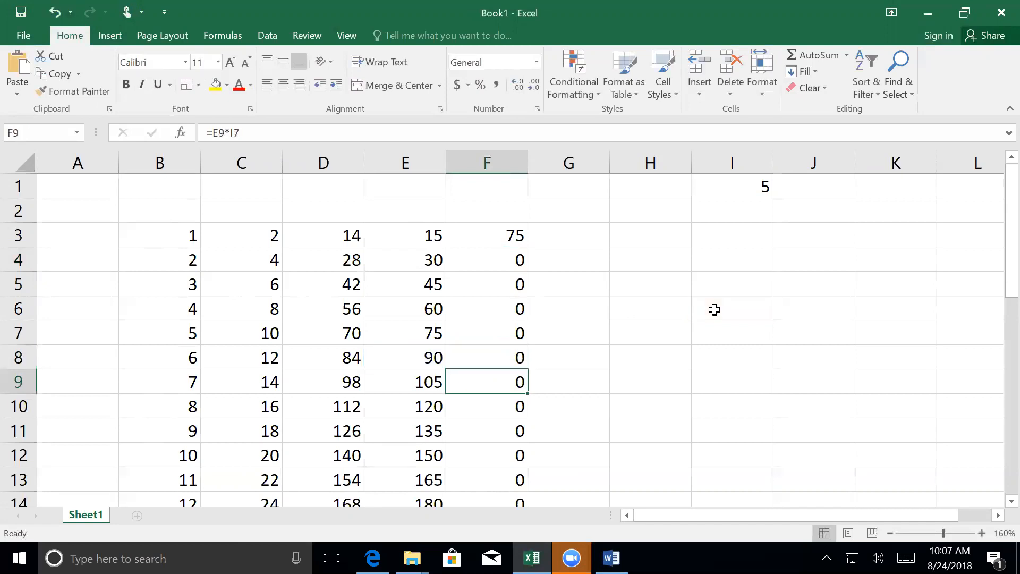
- Make the I1 reference in cell F3 absolute so the formula reads =E3*$I$1
left_click(476, 232)
double_click(476, 232)
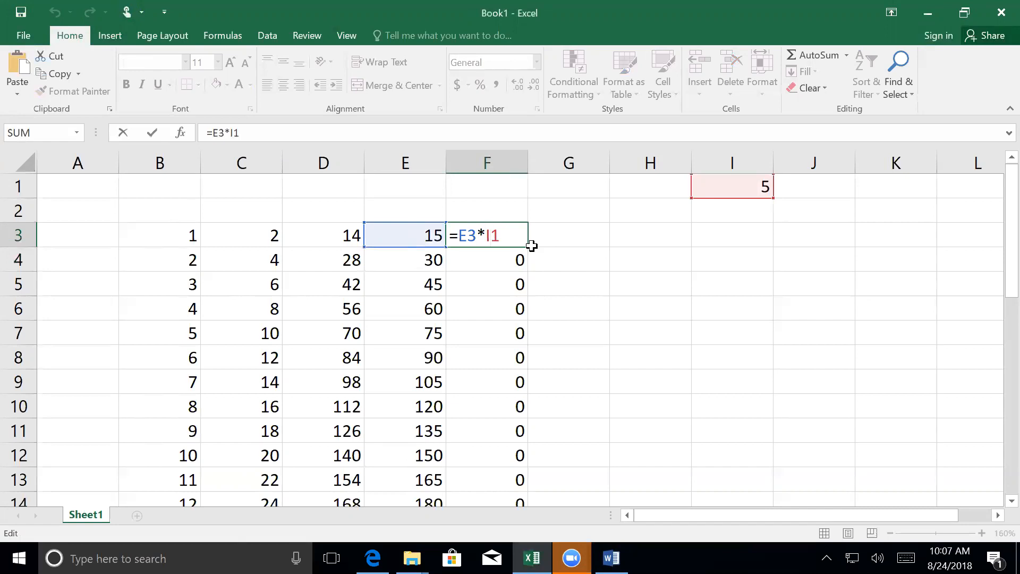
key("F4")
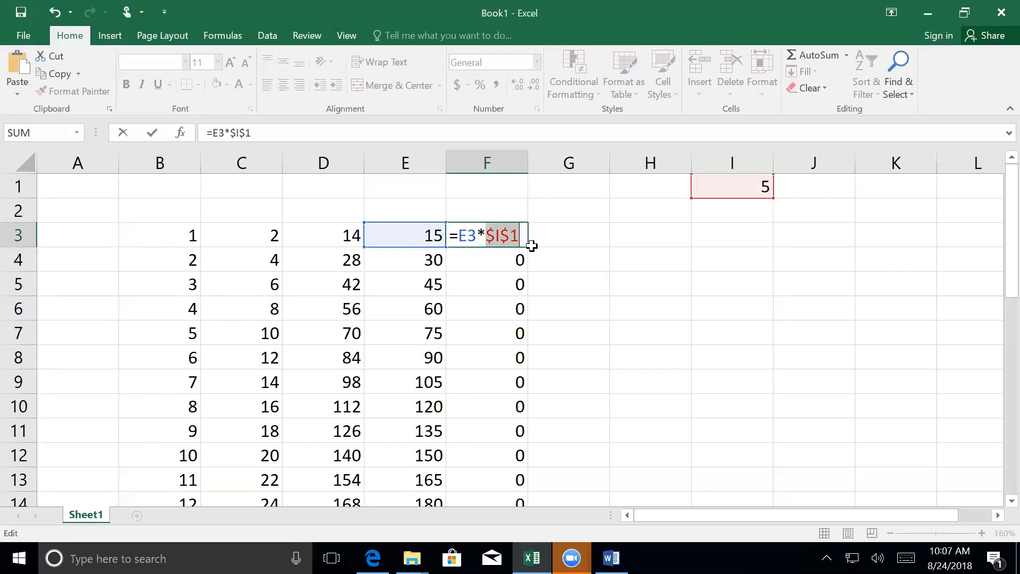
key("Return")
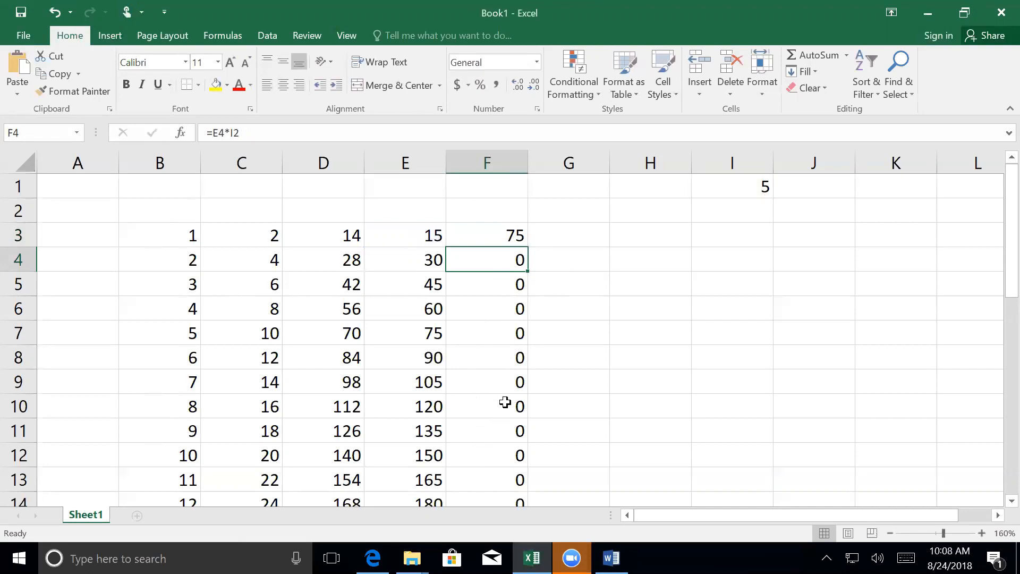
- Fill the F3 formula down through F32 and check which cells the formula in F11 references
left_click(495, 237)
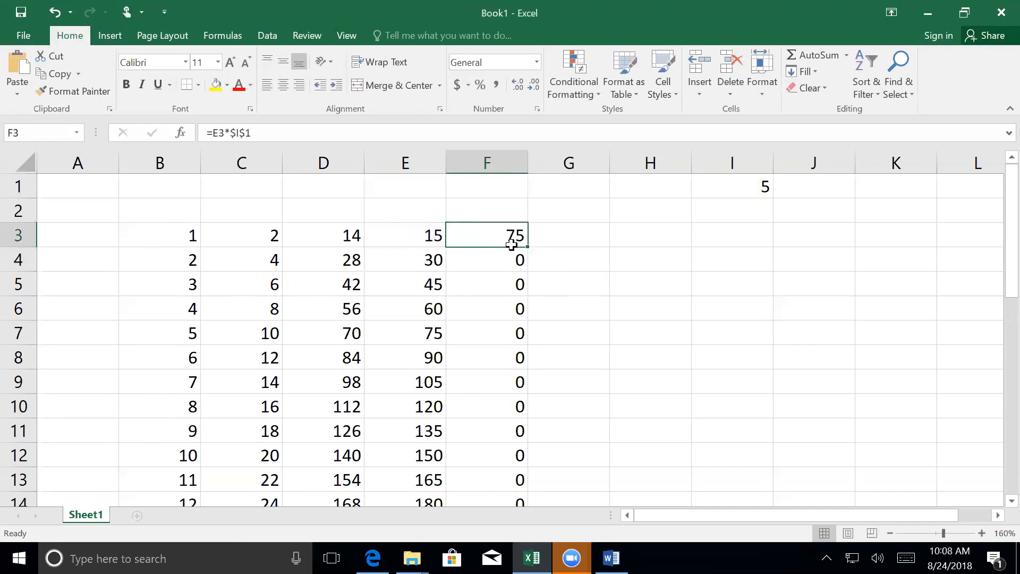
left_click_drag(527, 248, 520, 454)
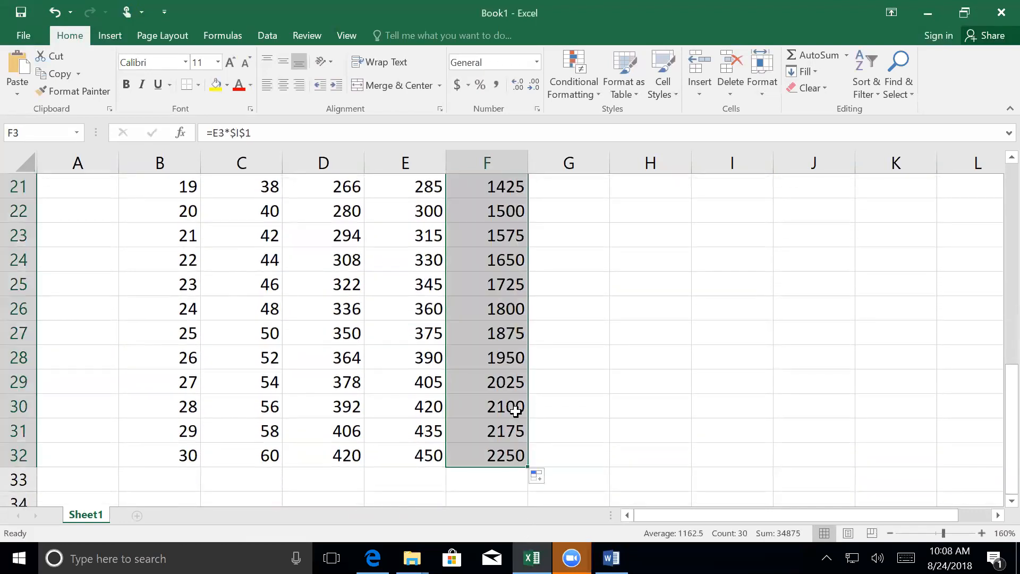
scroll(518, 414, "up", 3)
scroll(515, 411, "up", 4)
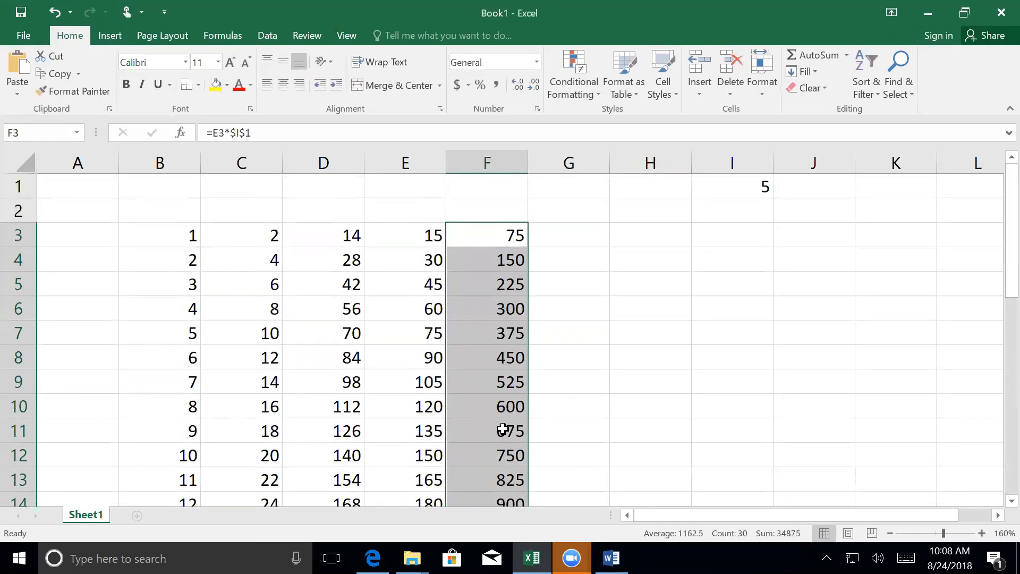
double_click(503, 429)
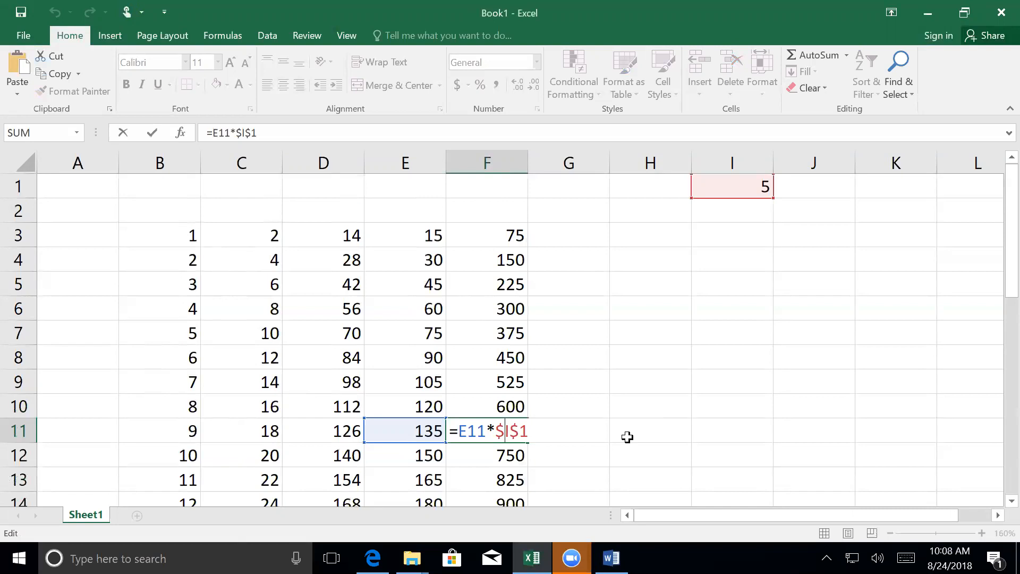
key("Return")
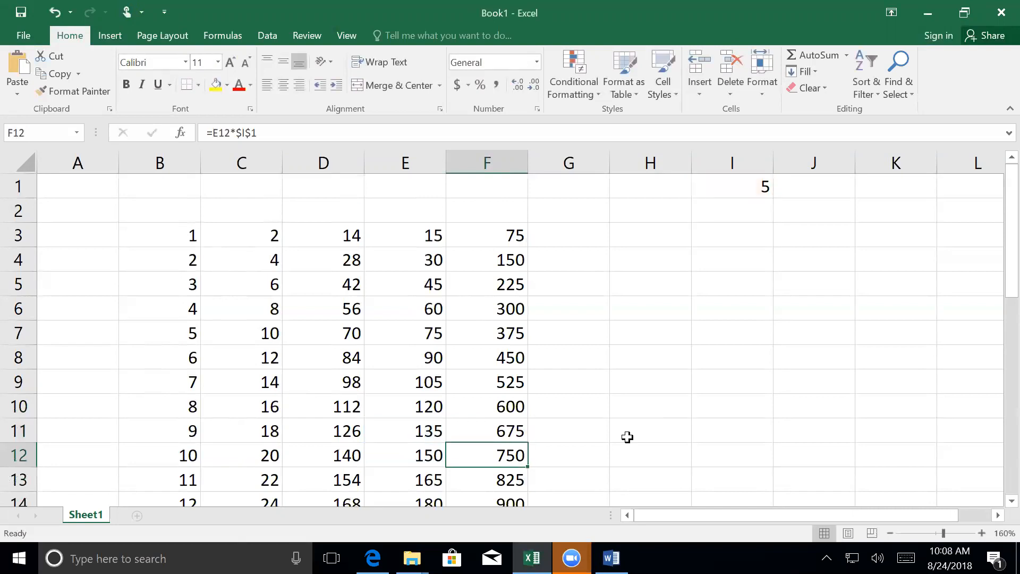
- Set the multiplier in cell I1 to 4
left_click(735, 189)
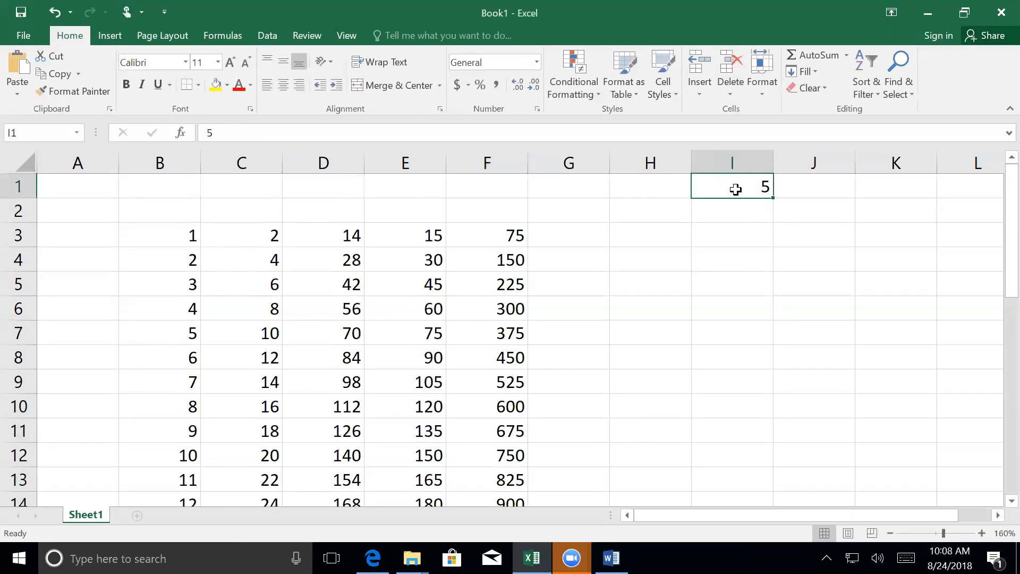
type("4")
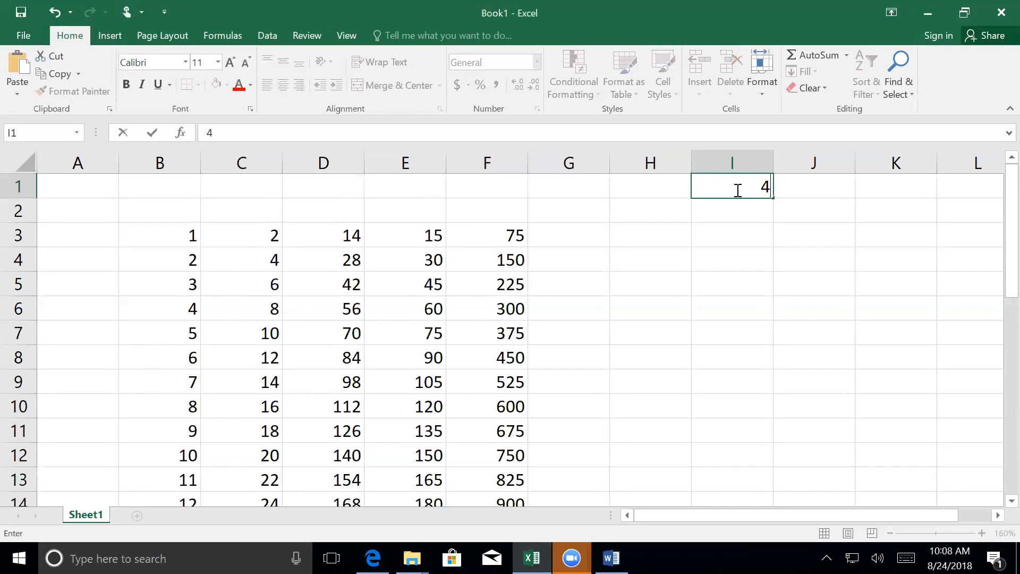
key("Return")
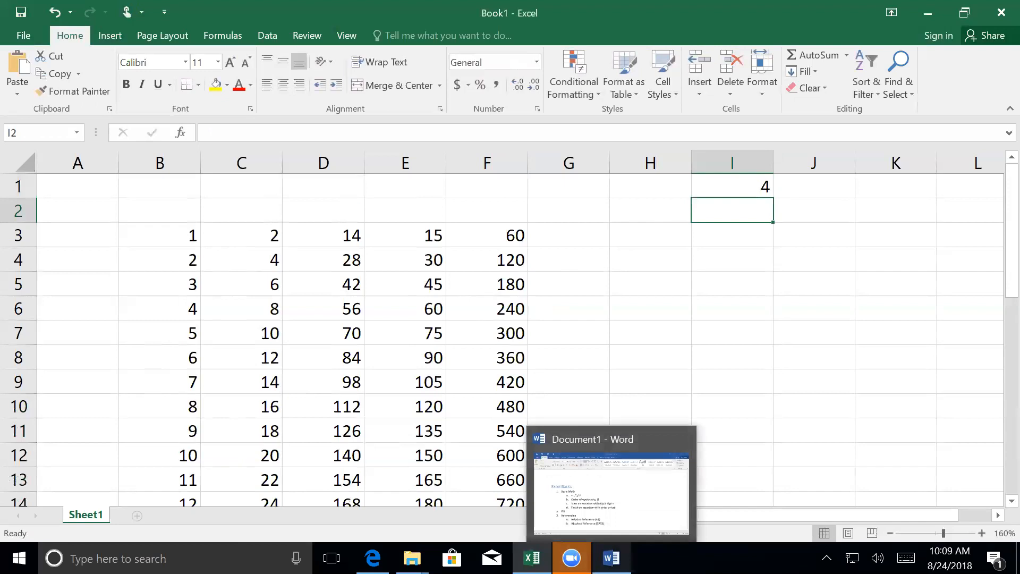
- Switch to the Word document and add the sub-item "Mixed Reference (A$1, $A1)" under Absolute Reference
left_click(610, 558)
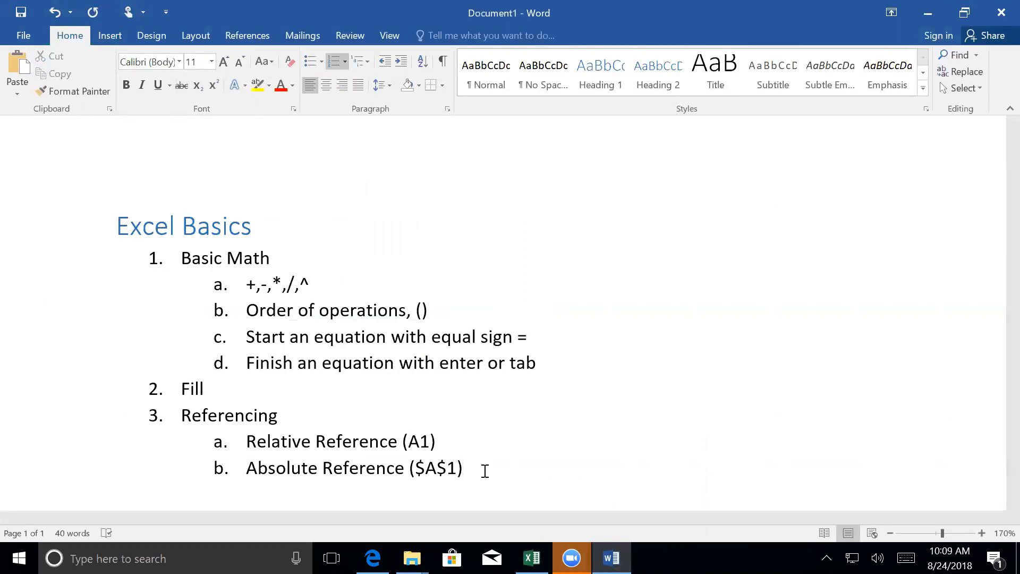
key("Return")
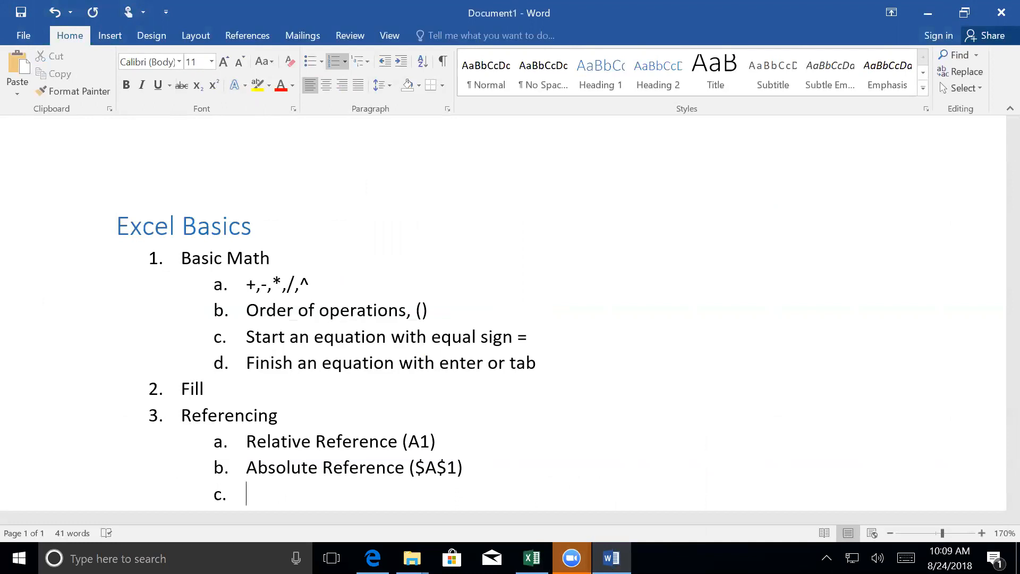
type("Mixed Reference")
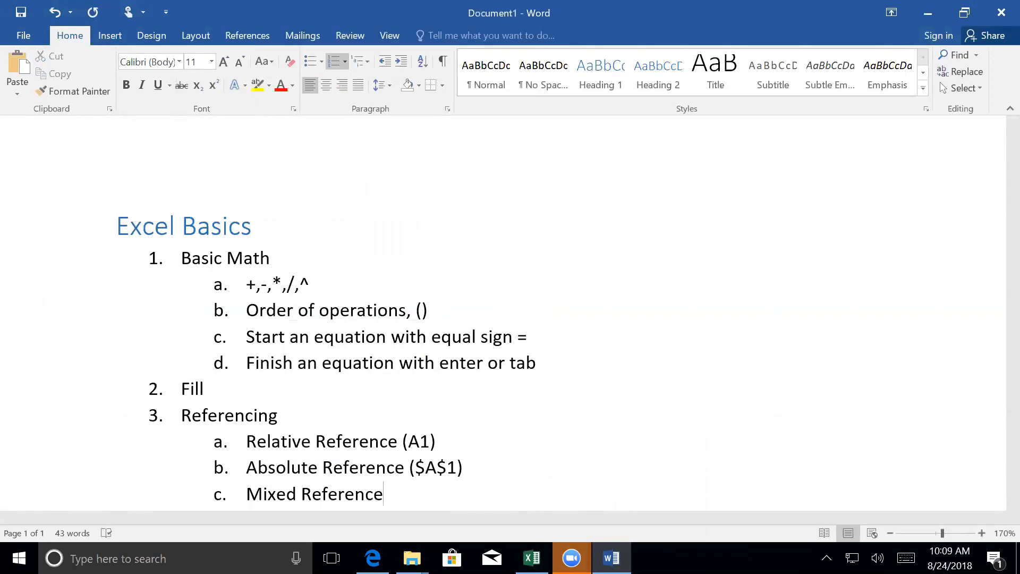
type(" (a$")
key("BackSpace")
key("BackSpace")
type("A$1, $A1)")
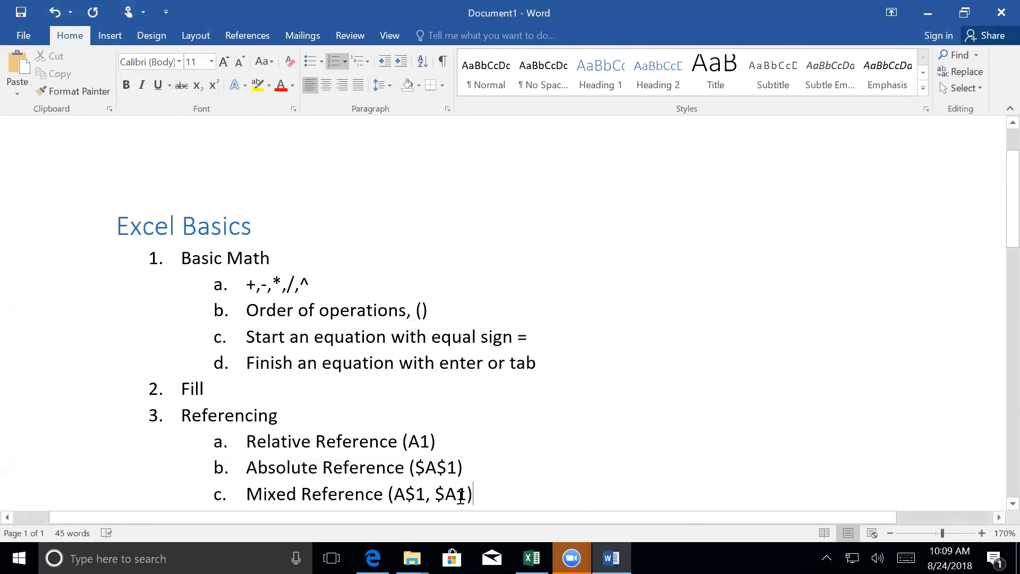
- Switch to the Excel workbook and add a new blank worksheet after Sheet1
mouse_move(531, 558)
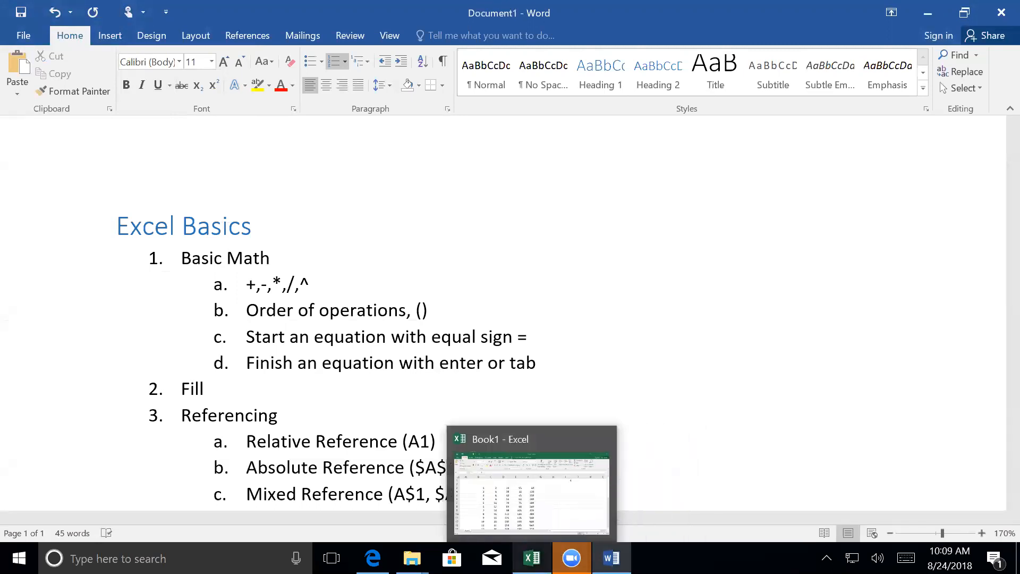
left_click(534, 441)
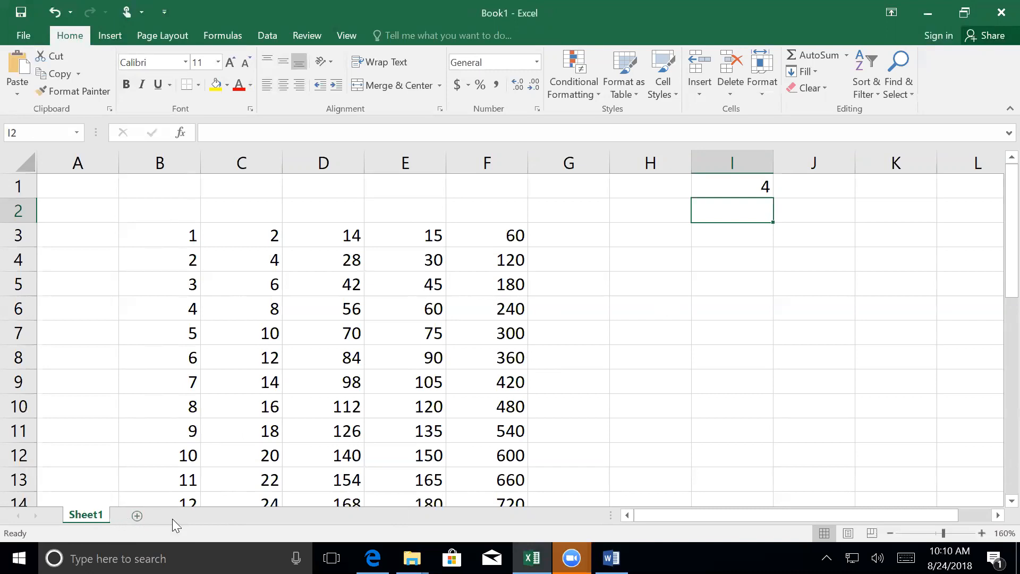
left_click(136, 515)
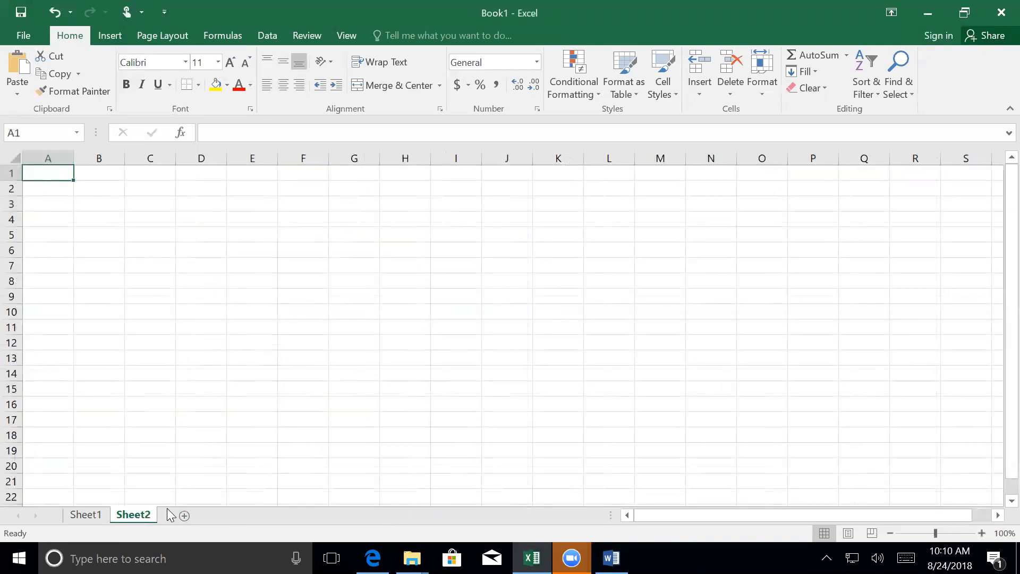
right_click(129, 513)
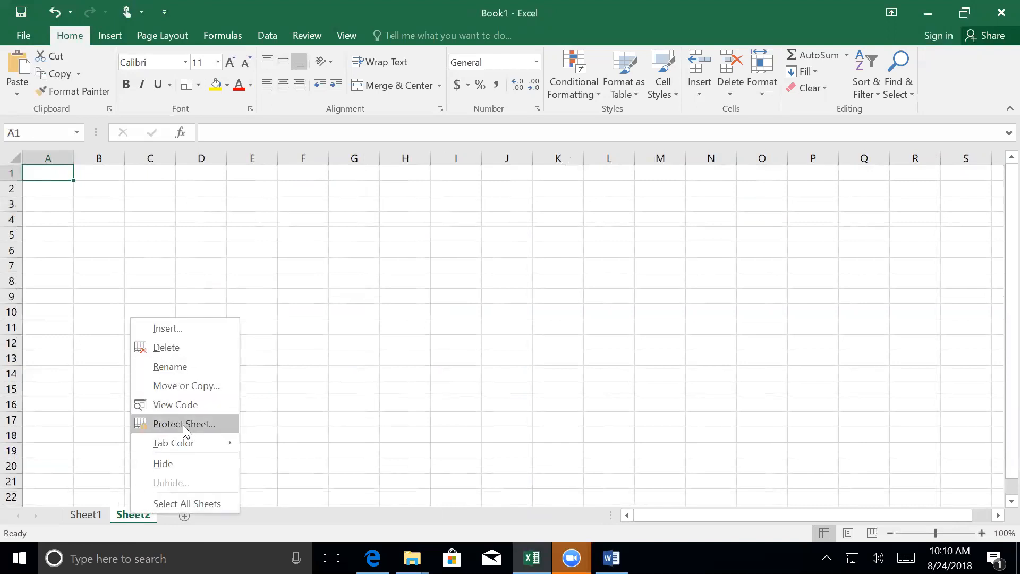
left_click(350, 407)
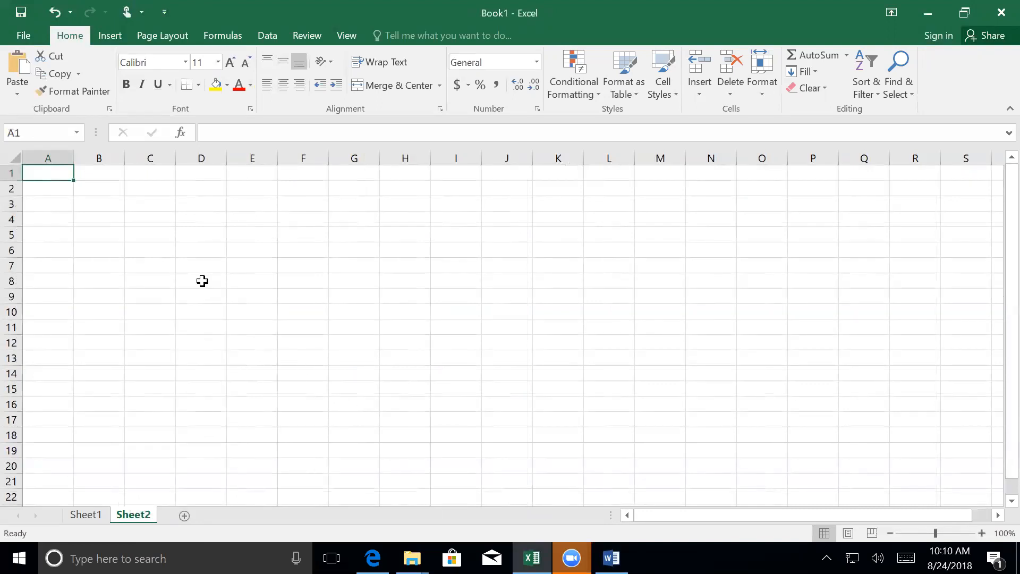
scroll(171, 222, "up", 5, "ctrl")
scroll(177, 233, "up", 1, "ctrl")
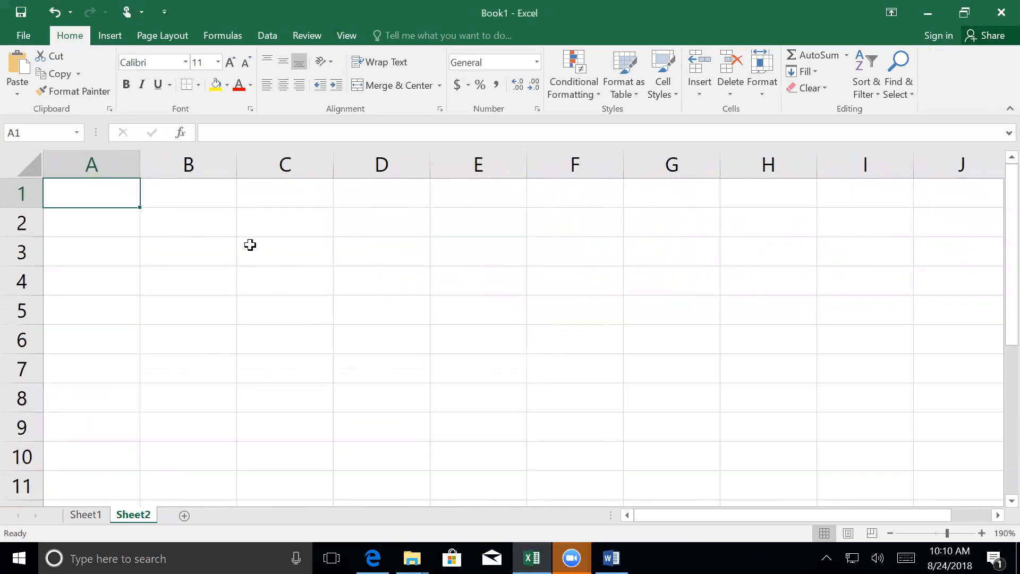
- Enter 1, 2 and 3 in A3:A5 of Sheet2 and extend the series down to 10 in A12
left_click(83, 251)
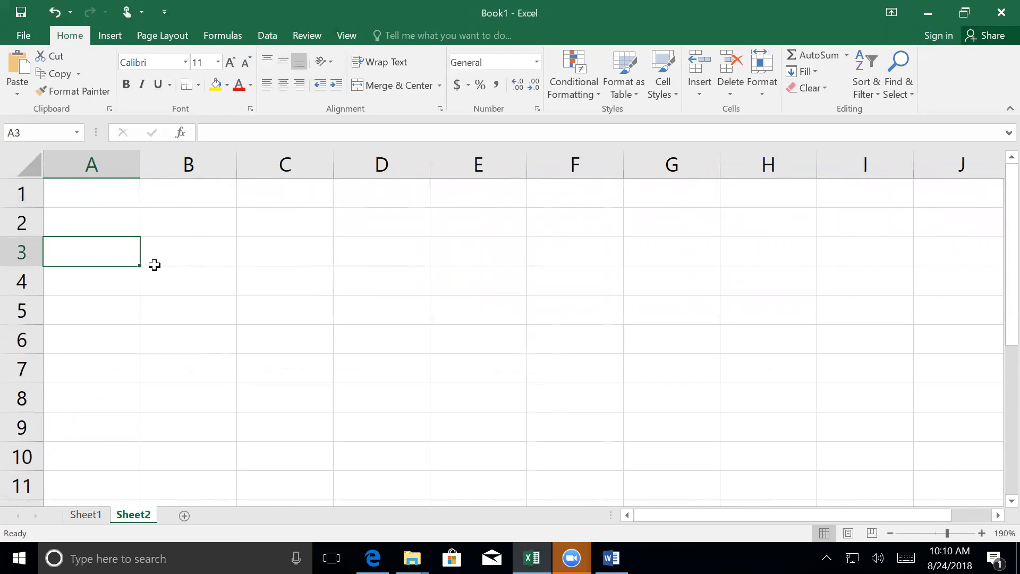
type("1")
key("Return")
type("2")
key("Return")
type("3")
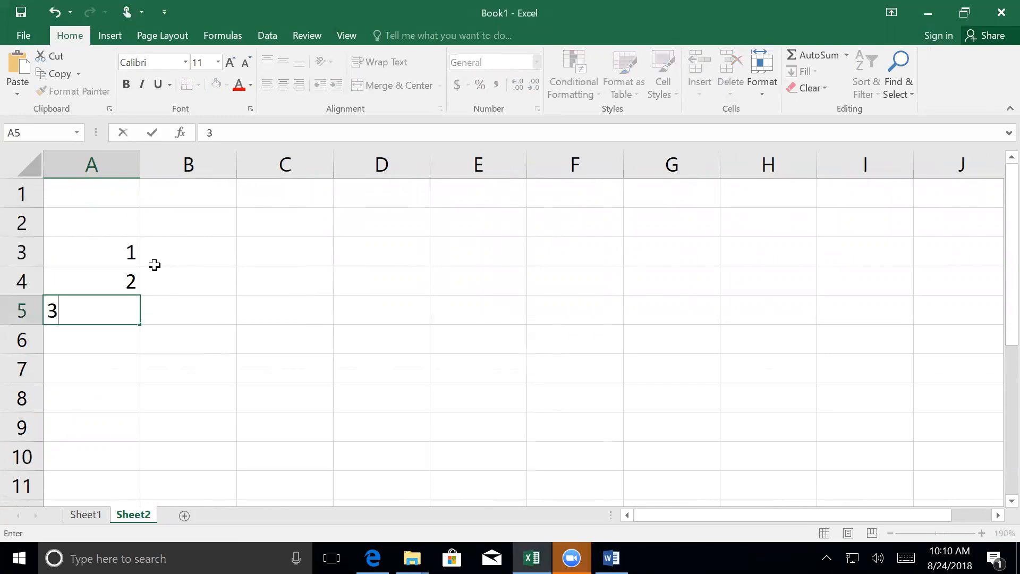
key("Return")
left_click_drag(108, 252, 133, 441)
scroll(205, 462, "up", 1)
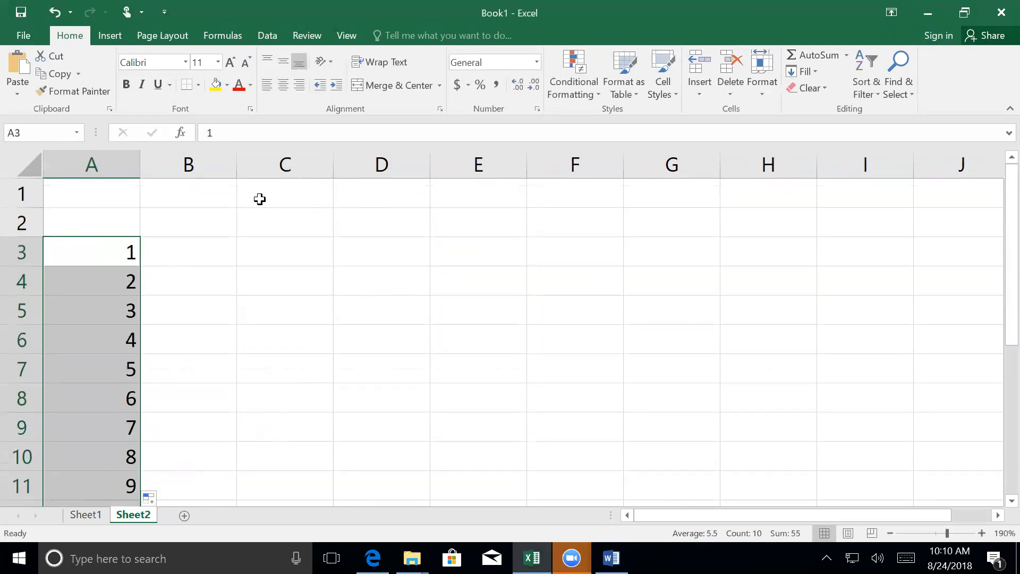
- Enter 1, 2 and 3 in C1:E1 and extend the series across to 10 in L1
left_click(271, 194)
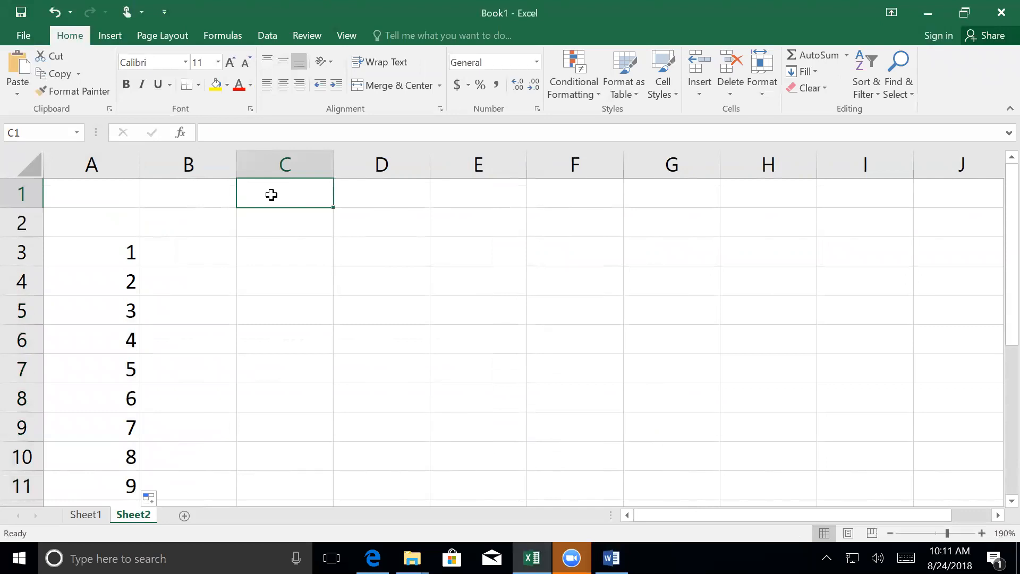
type("1")
key("Tab")
type("2")
key("Tab")
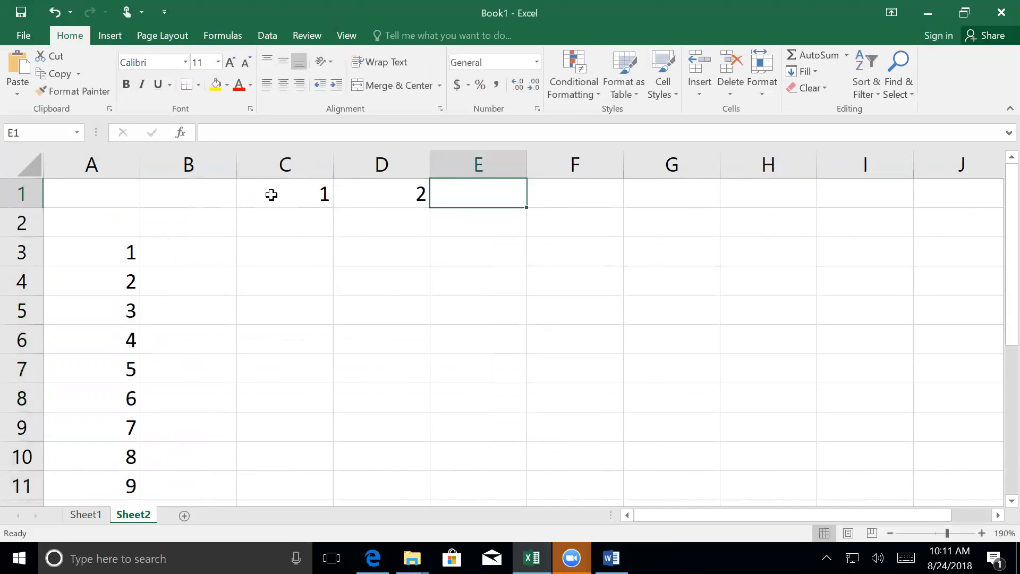
type("3")
key("Tab")
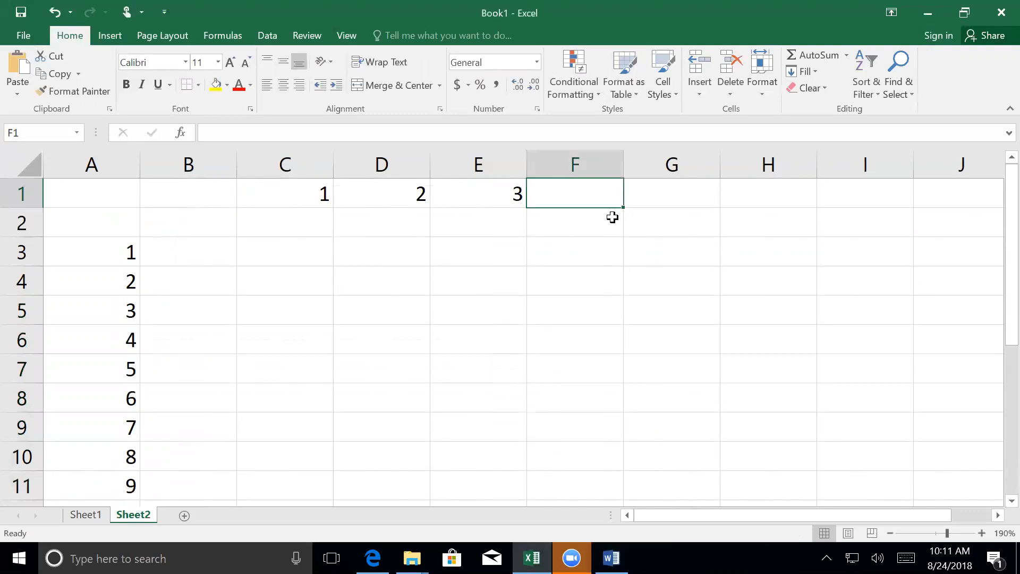
left_click_drag(287, 194, 796, 189)
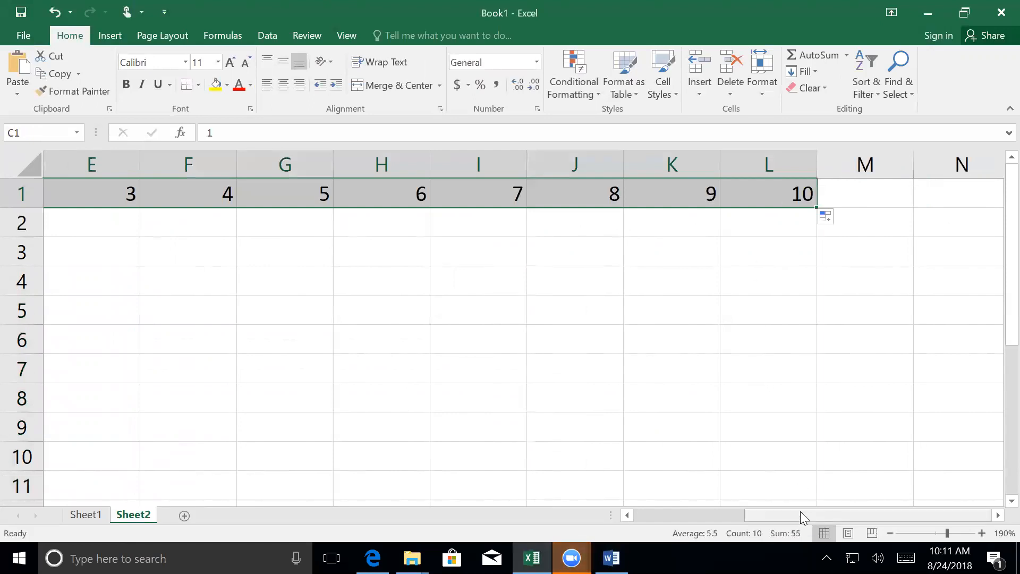
left_click_drag(800, 513, 694, 509)
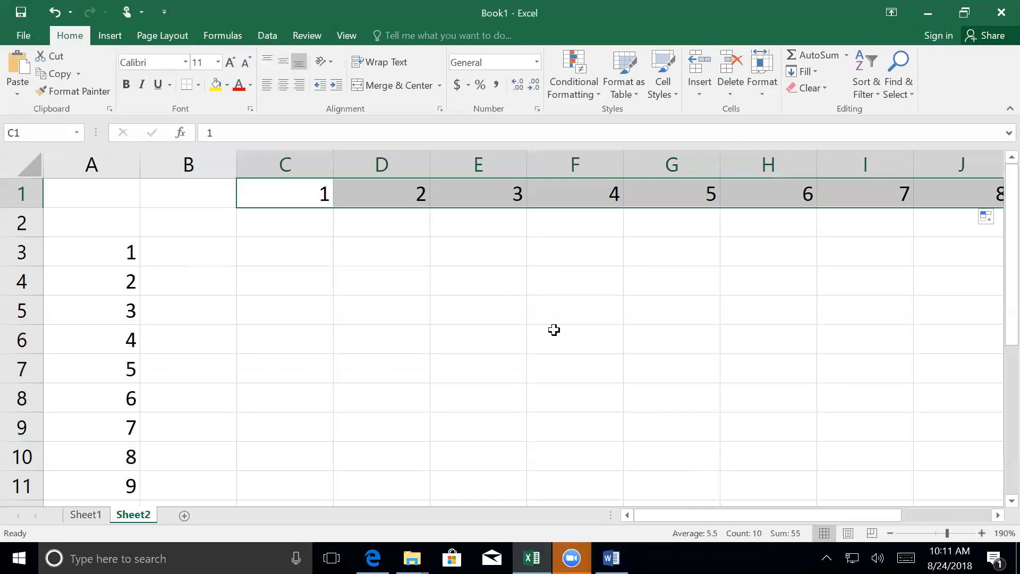
- Enter the formula =A3*C1 in cell C3 to multiply the first row number by the first column number
left_click(284, 249)
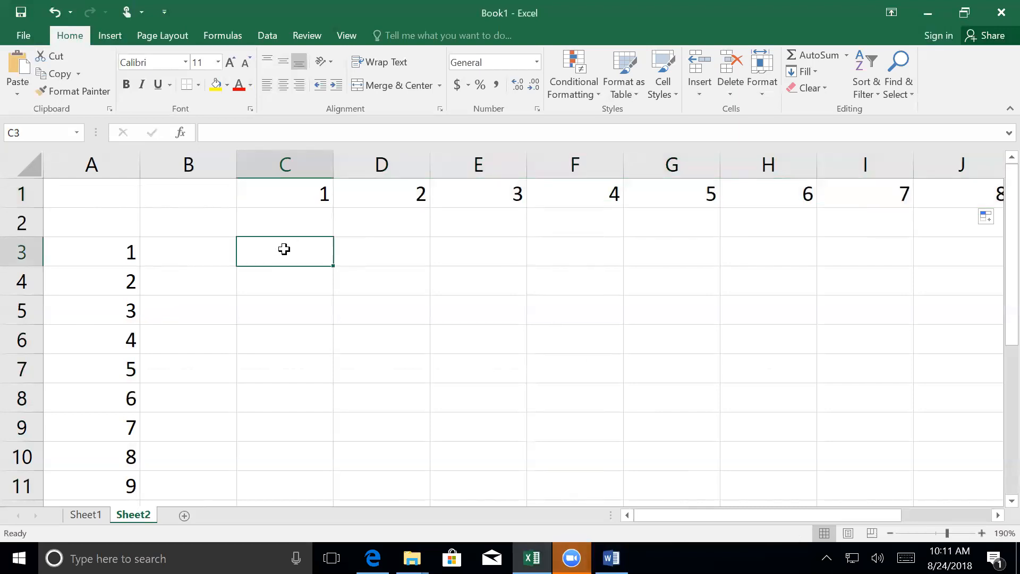
type("=")
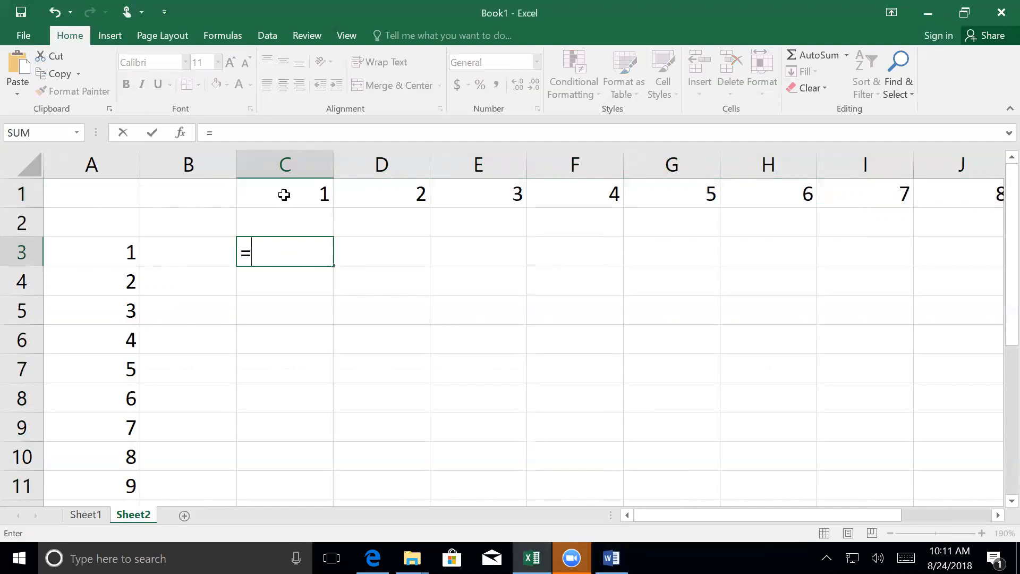
left_click(103, 251)
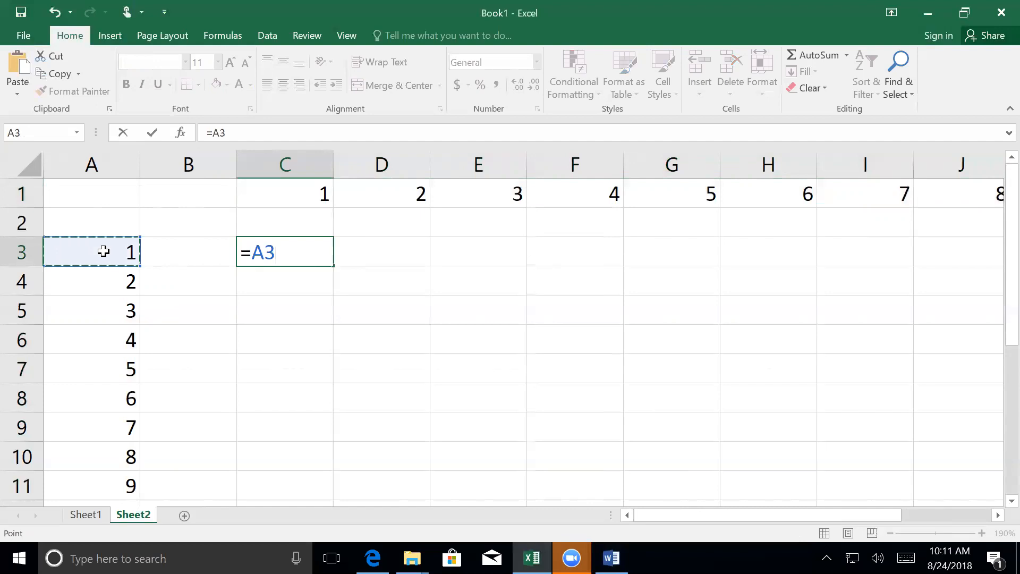
type("*")
left_click(269, 189)
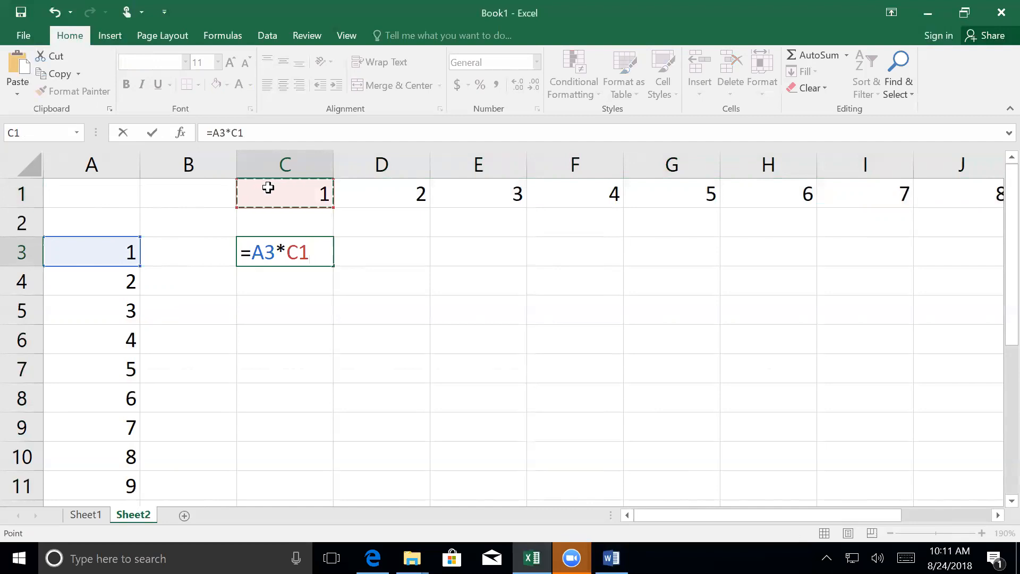
key("Return")
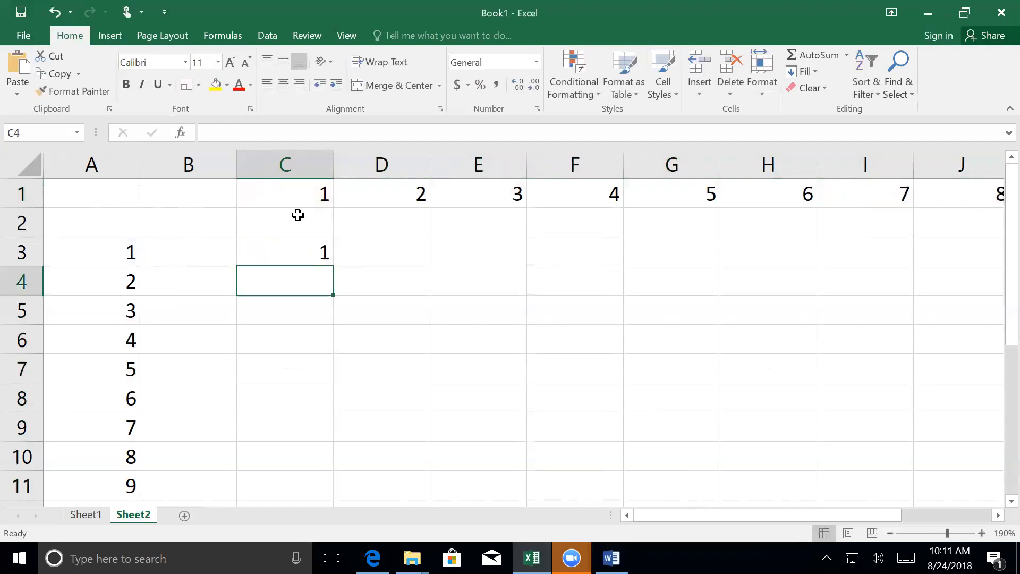
- Fill the C3 formula down to C12 and across to column L to cover the whole multiplication grid
left_click(297, 256)
left_click_drag(334, 263, 317, 464)
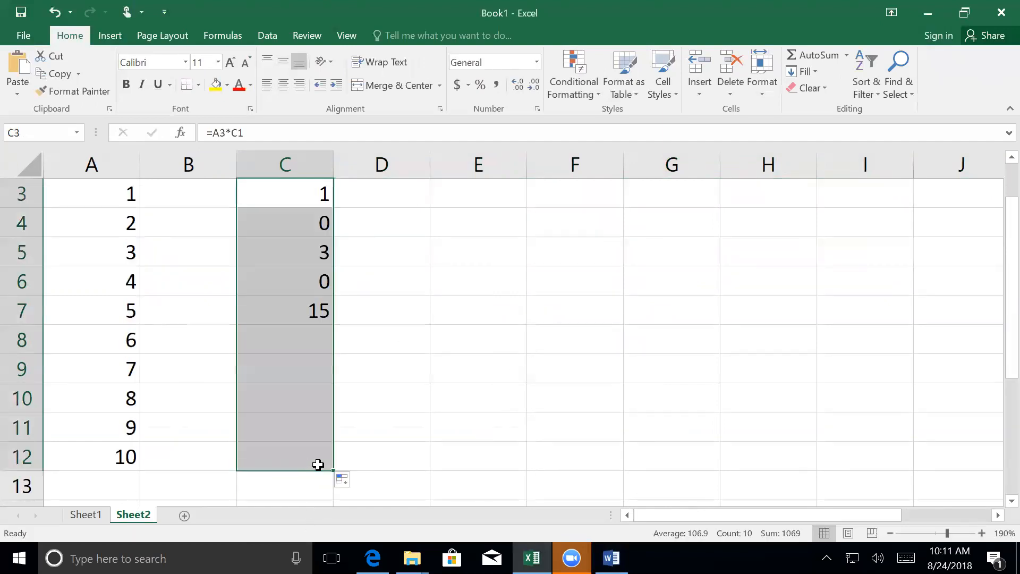
scroll(409, 397, "up", 1)
scroll(409, 397, "down", 1)
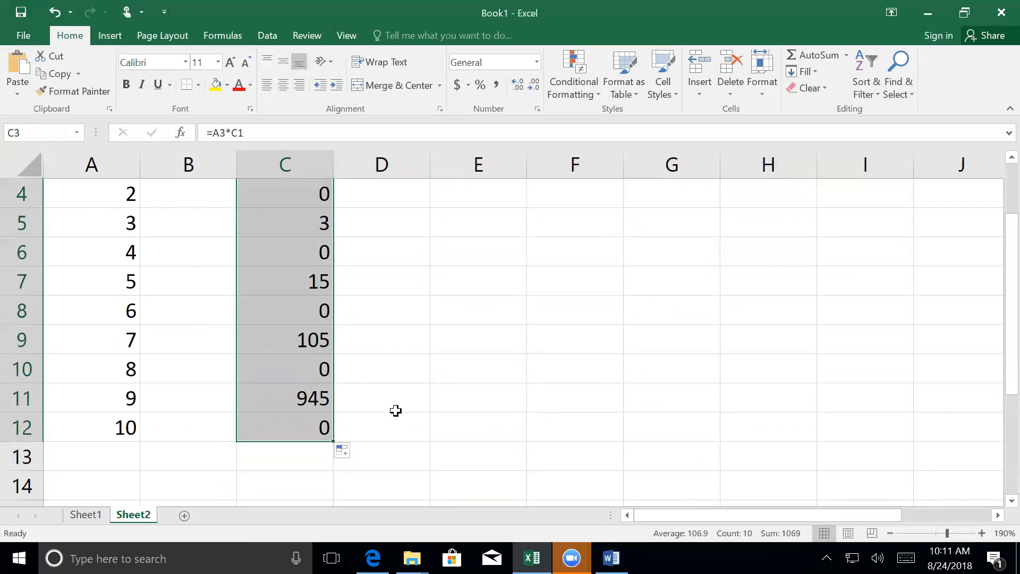
scroll(357, 423, "up", 1)
scroll(356, 423, "down", 1)
left_click_drag(334, 442, 882, 384)
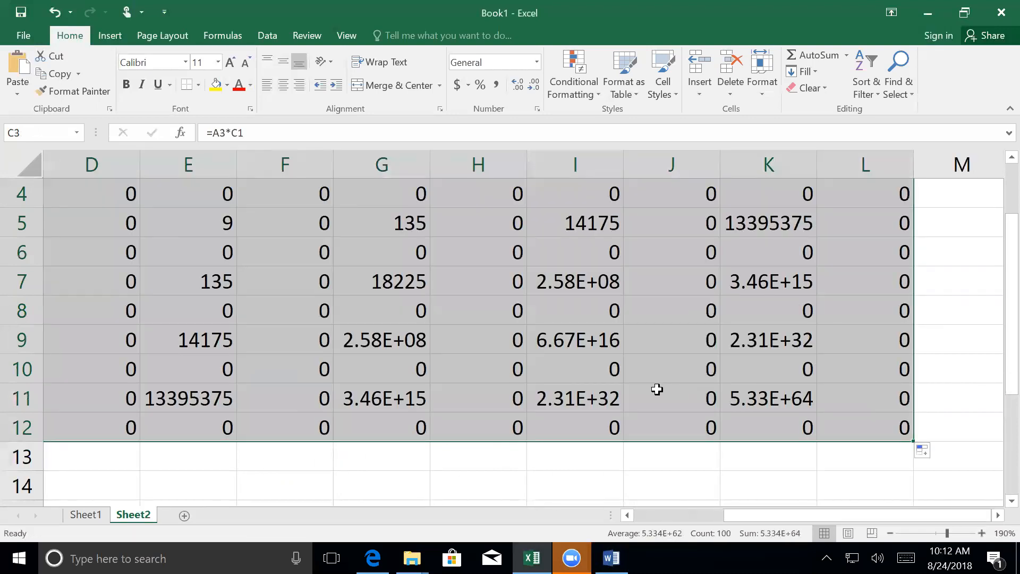
scroll(659, 389, "up", 1)
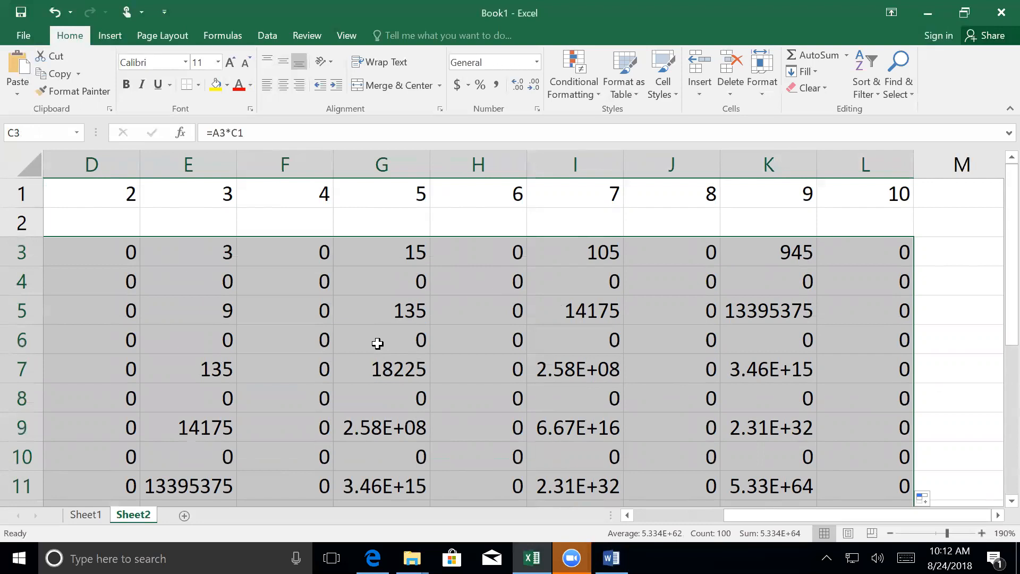
- Examine the cell references of the filled formulas in F7 and F8 against the original formula in C3
scroll(631, 398, "down", 3)
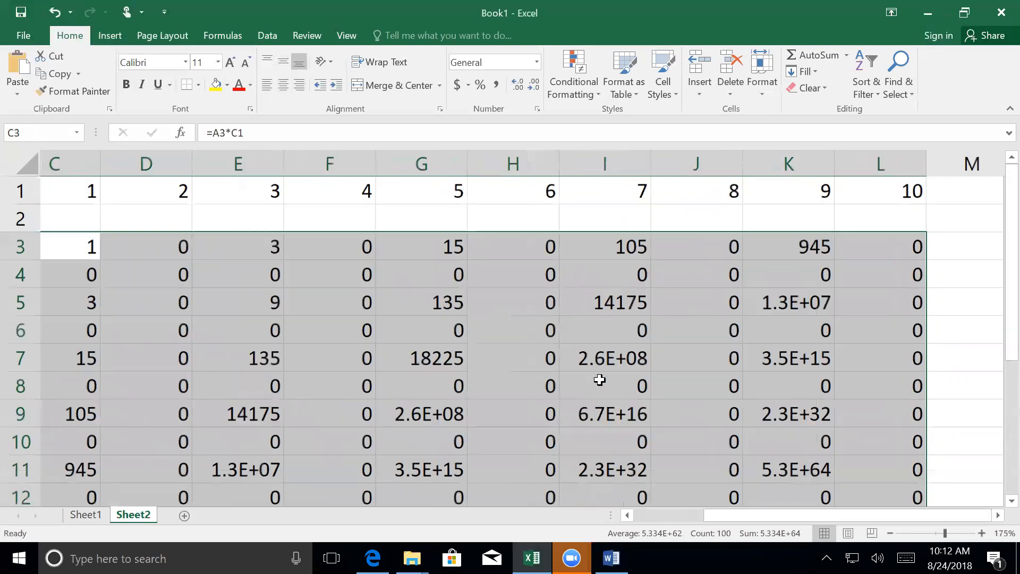
left_click_drag(707, 514, 640, 512)
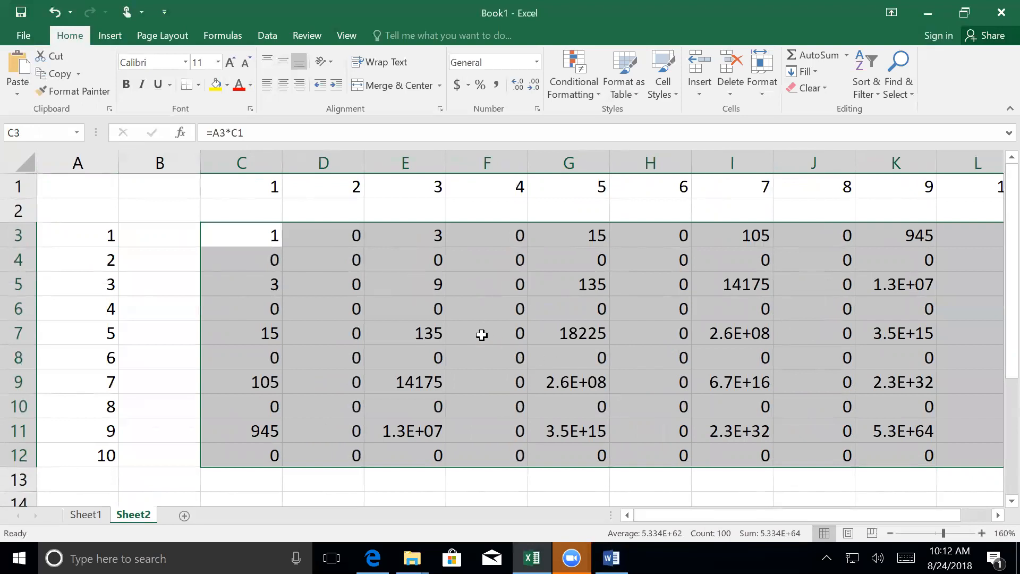
double_click(481, 335)
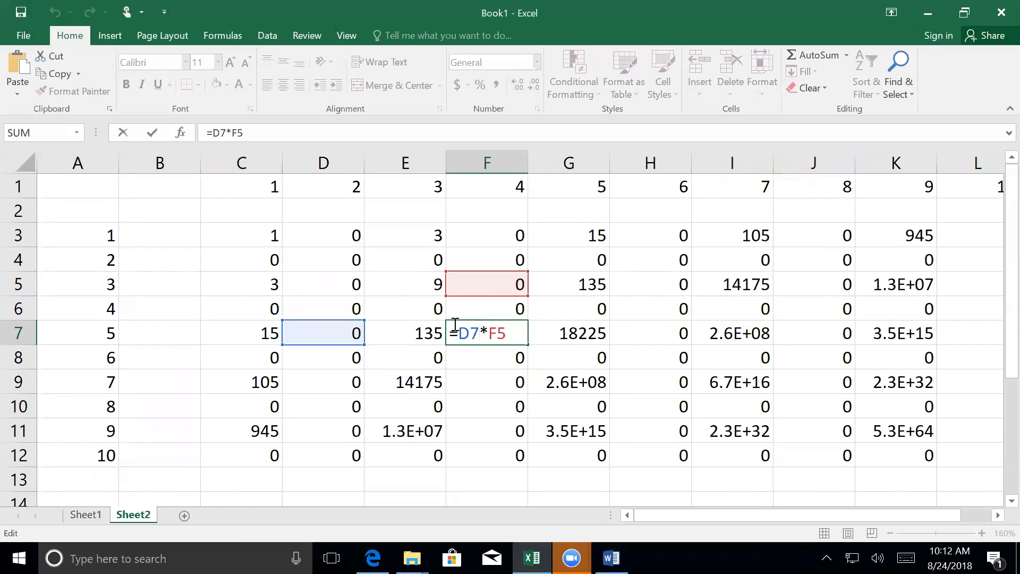
key("Return")
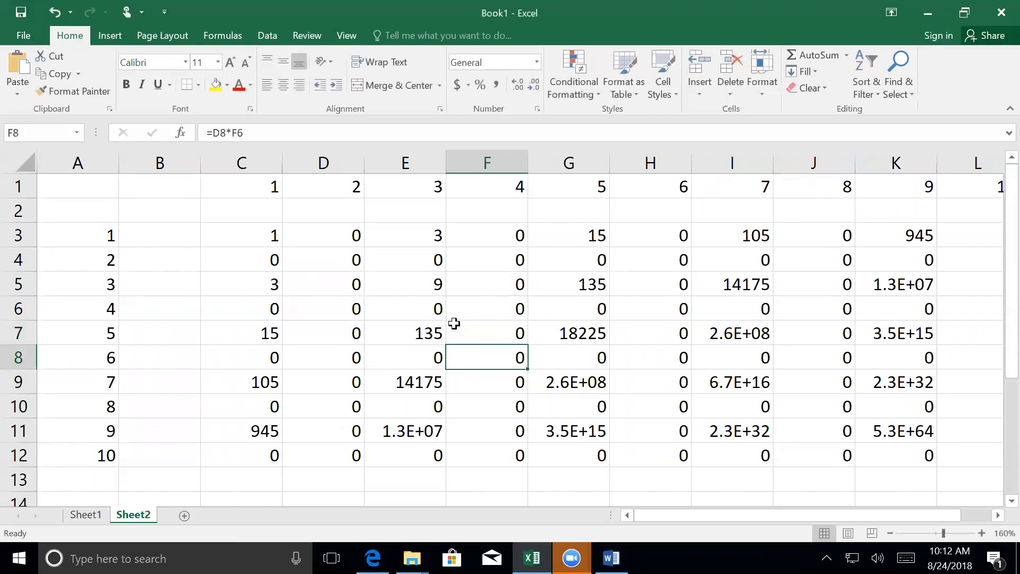
double_click(250, 237)
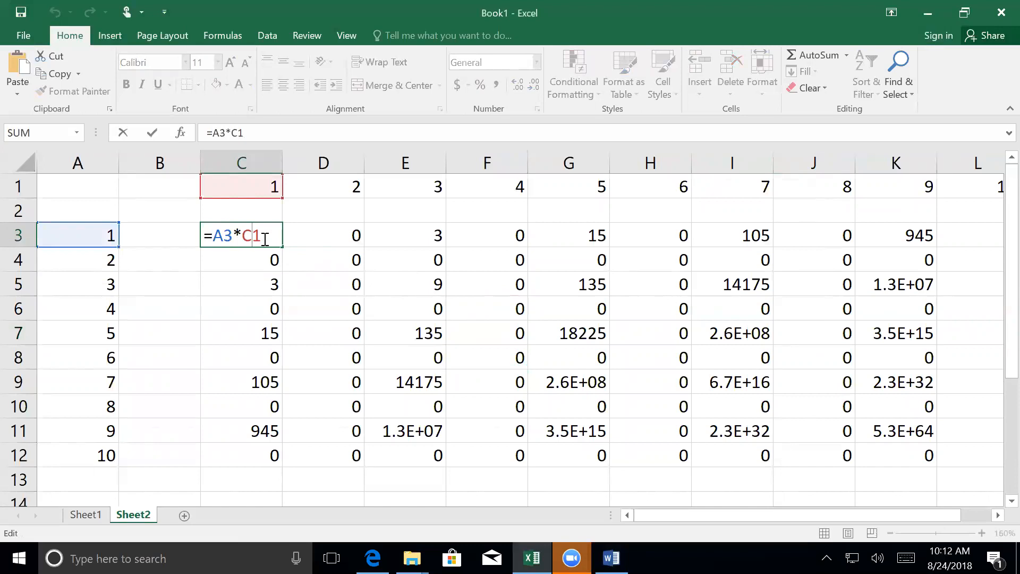
key("Return")
double_click(500, 359)
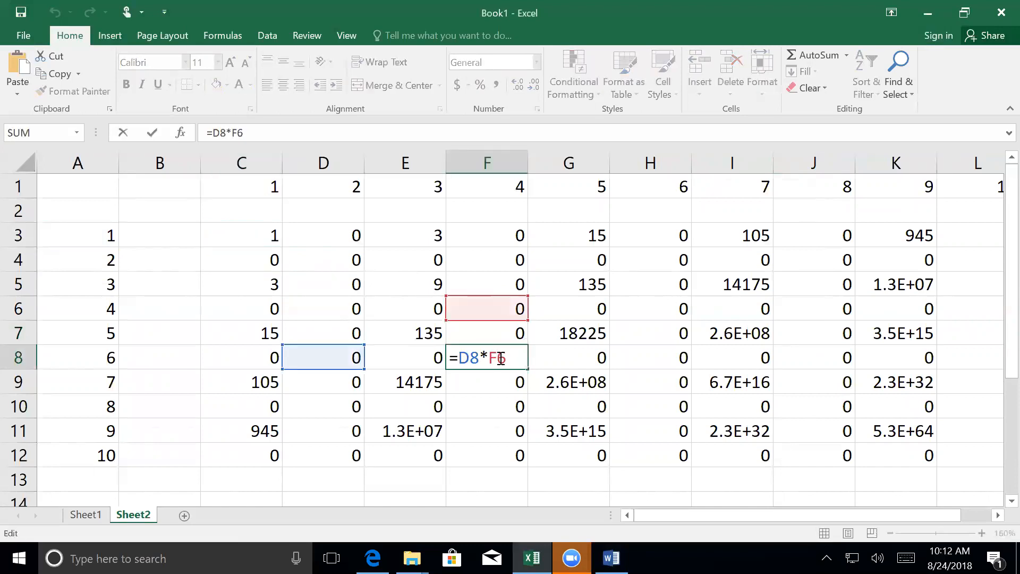
key("Return")
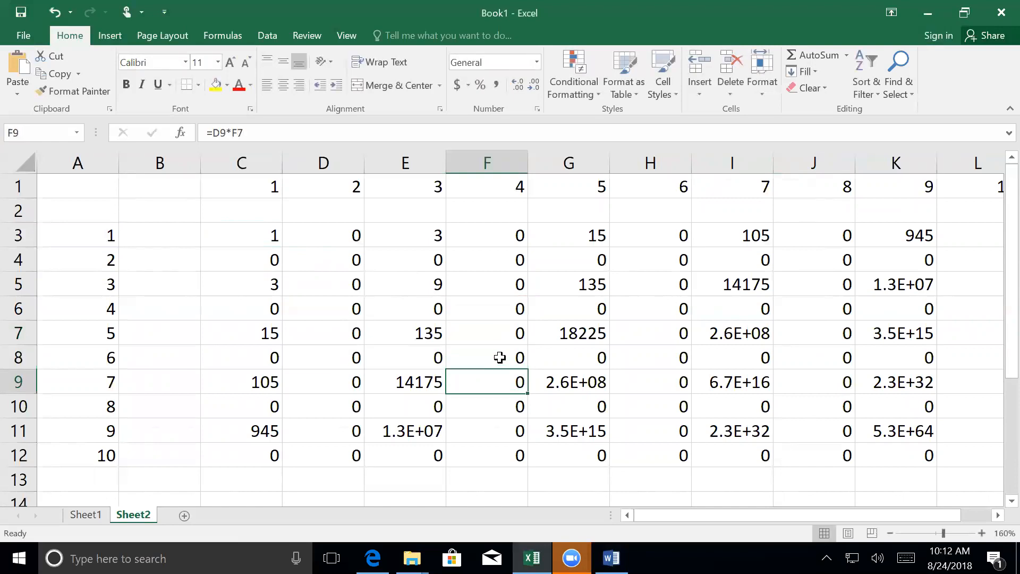
- Cycle the A3 reference in C3's formula through its absolute and mixed forms, ending on $A3 with only the column locked
left_click(245, 242)
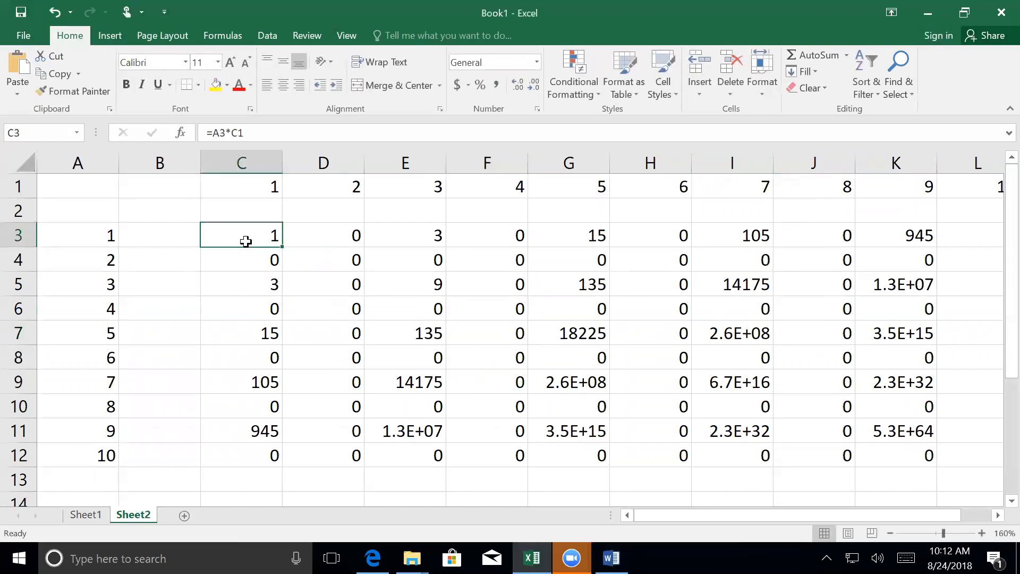
double_click(245, 239)
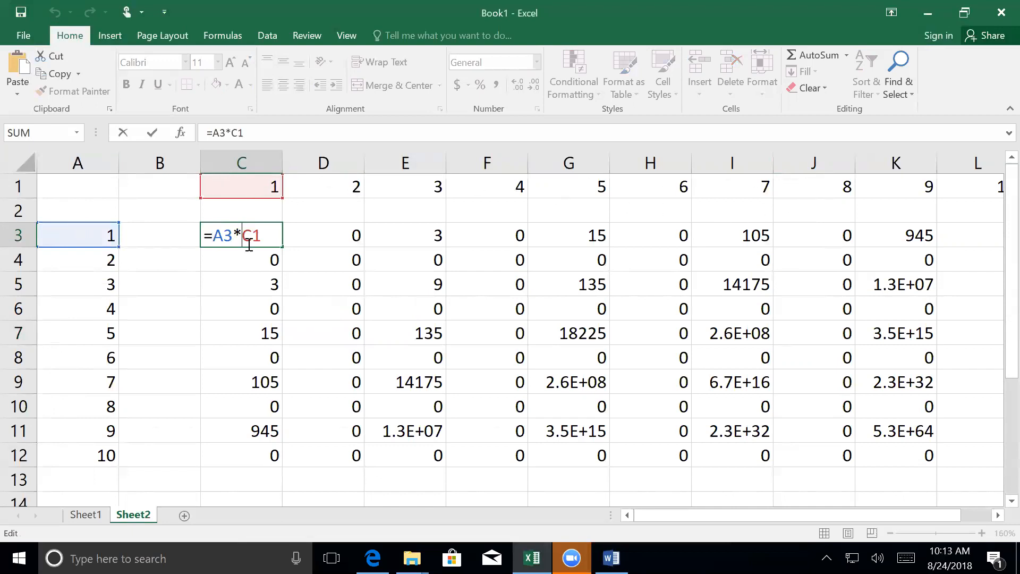
left_click(213, 237)
left_click(220, 237)
key("F4")
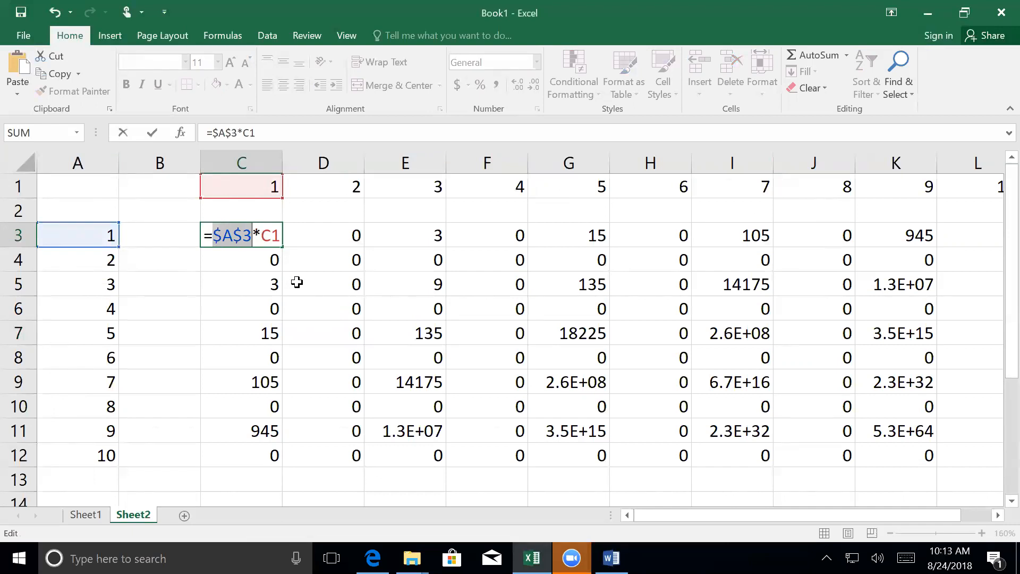
key("F4")
key("F4")
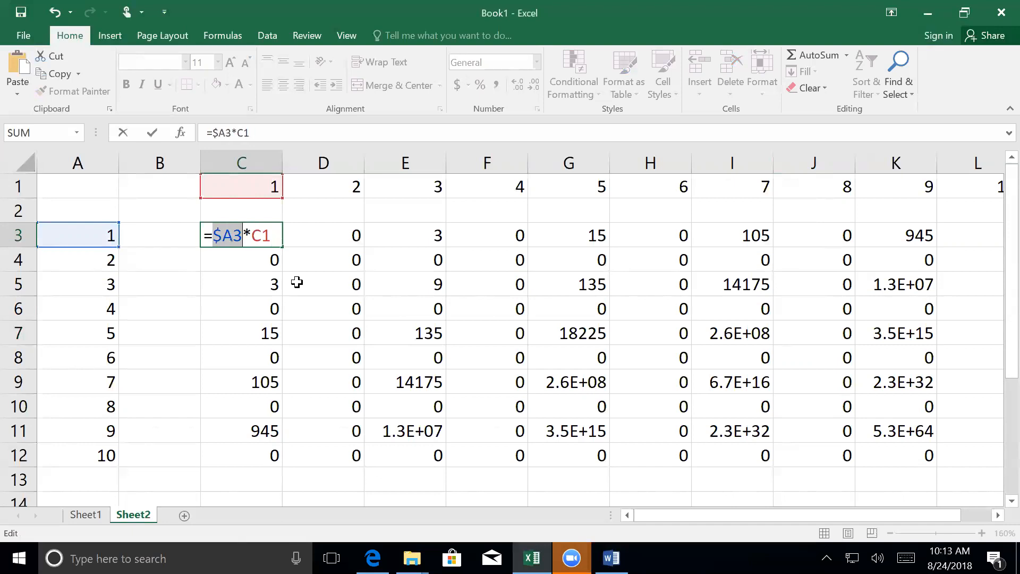
key("F4")
key("F4")
key("F4")
key("F4")
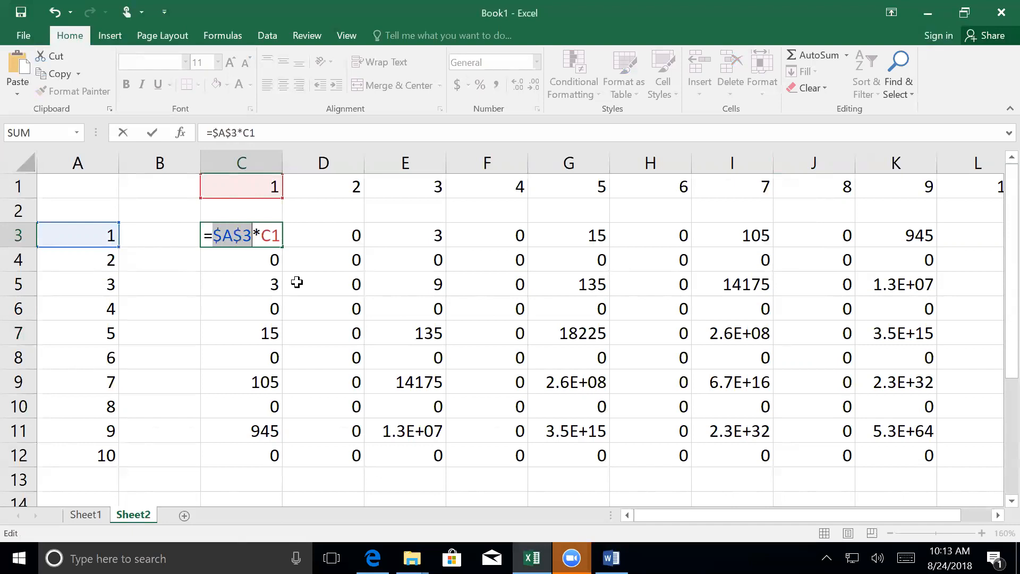
key("F4")
key("F4")
key("F4")
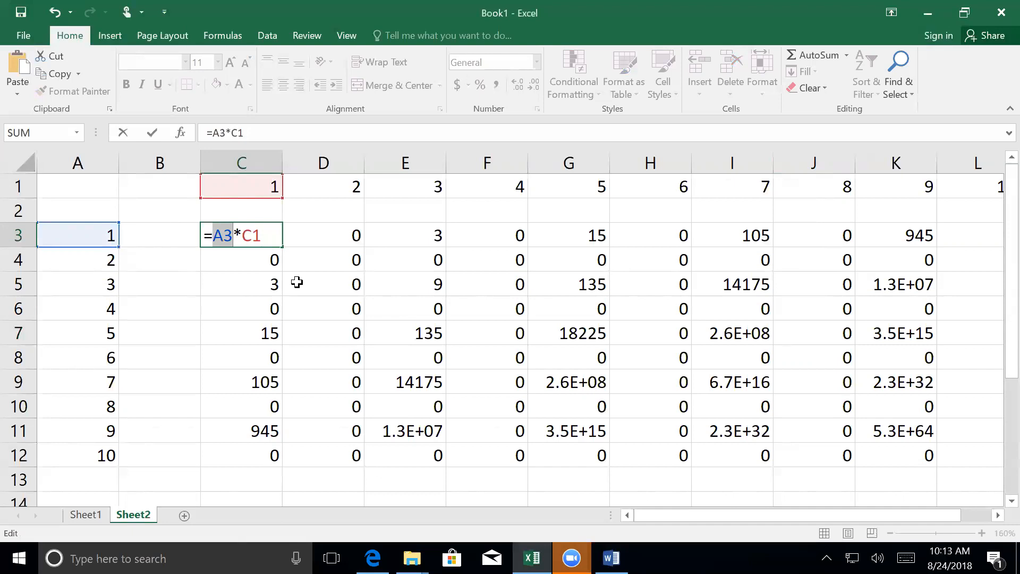
key("F4")
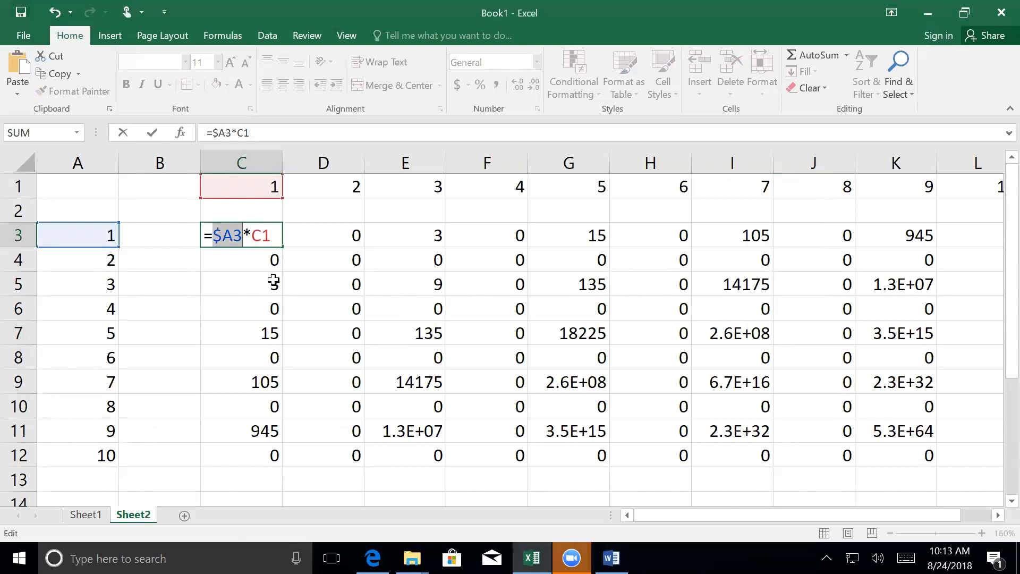
- Lock the row of the C1 reference in C3 so the formula reads =$A3*C$1
left_click(262, 234)
type("$")
key("Return")
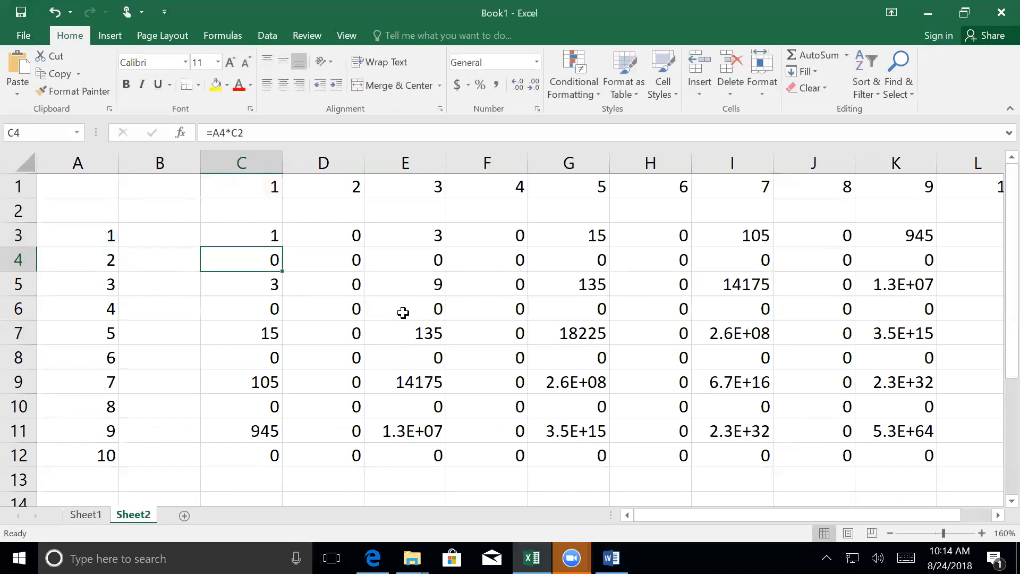
- Fill the mixed-reference formula from C3 down to row 12 and across to column L, overwriting the old grid
left_click(244, 234)
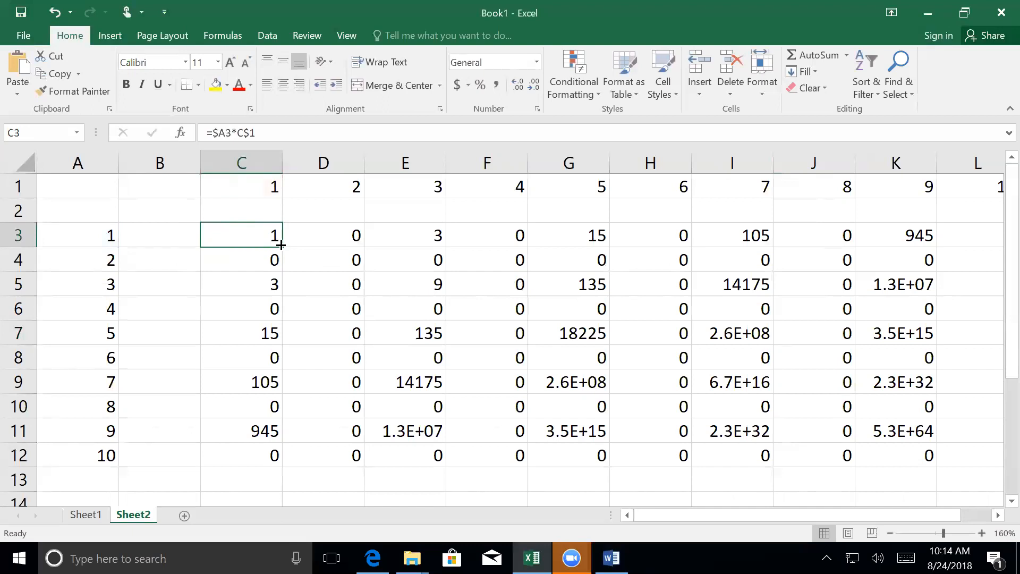
left_click_drag(280, 245, 918, 403)
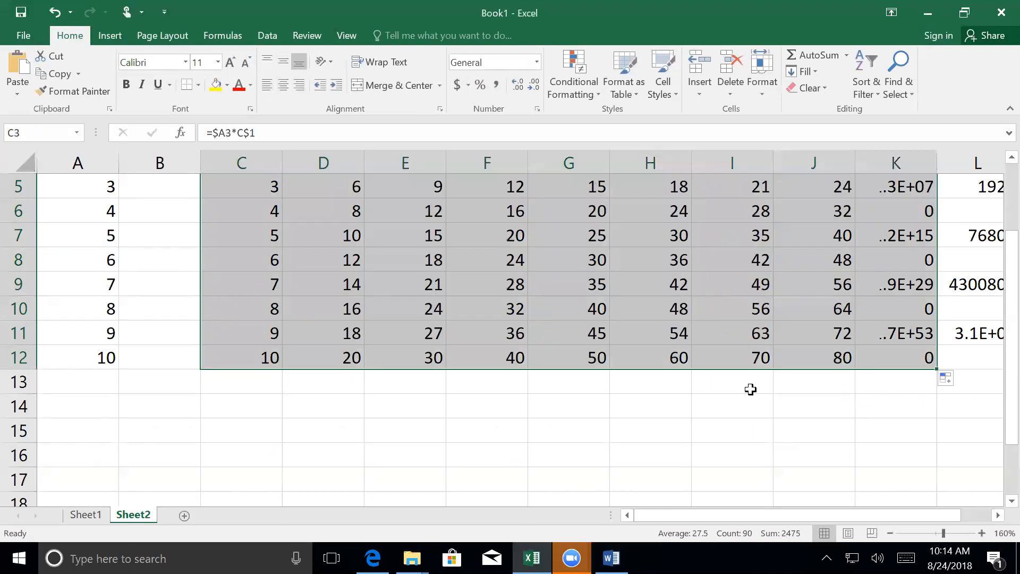
scroll(952, 423, "up", 2)
scroll(951, 421, "down", 1)
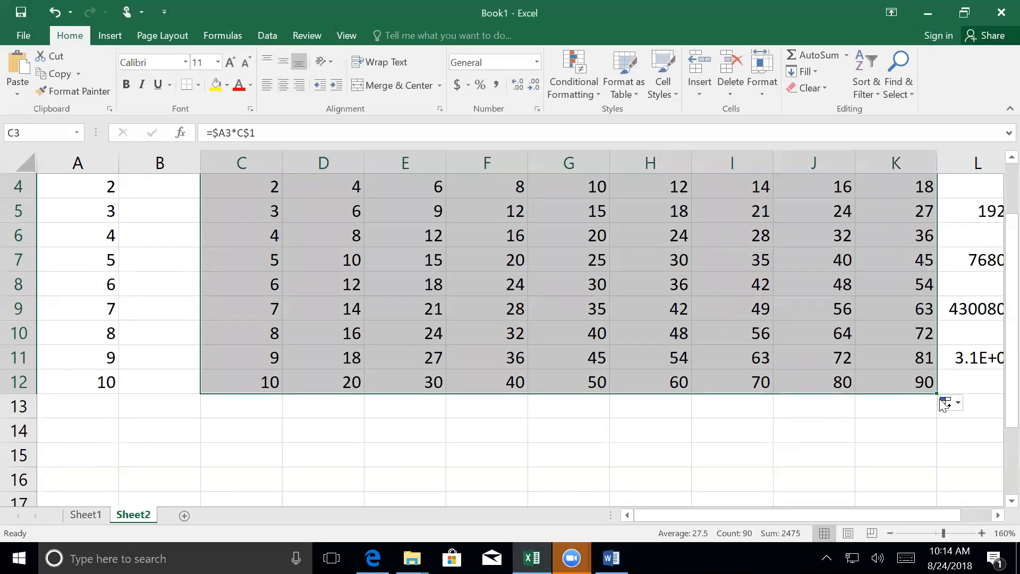
left_click_drag(939, 394, 995, 392)
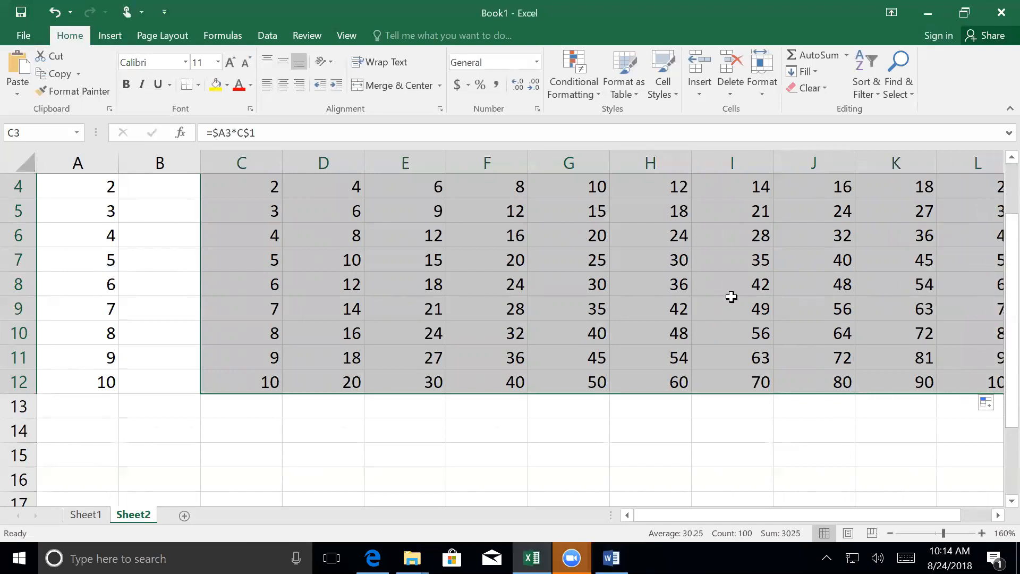
scroll(731, 296, "up", 1)
- Check which row and column headers the filled formulas in I6 and H6 refer to
left_click(761, 306)
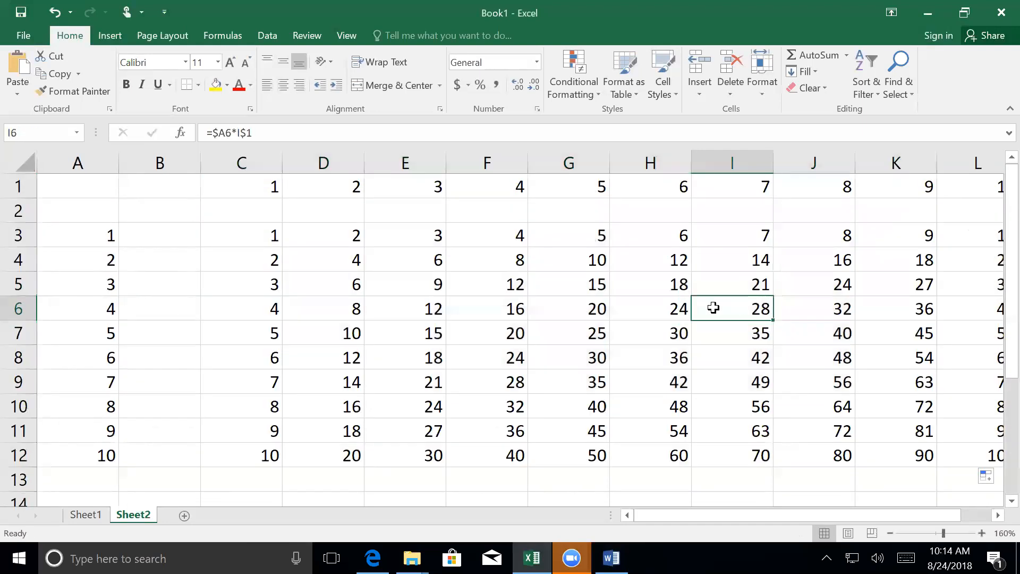
double_click(659, 308)
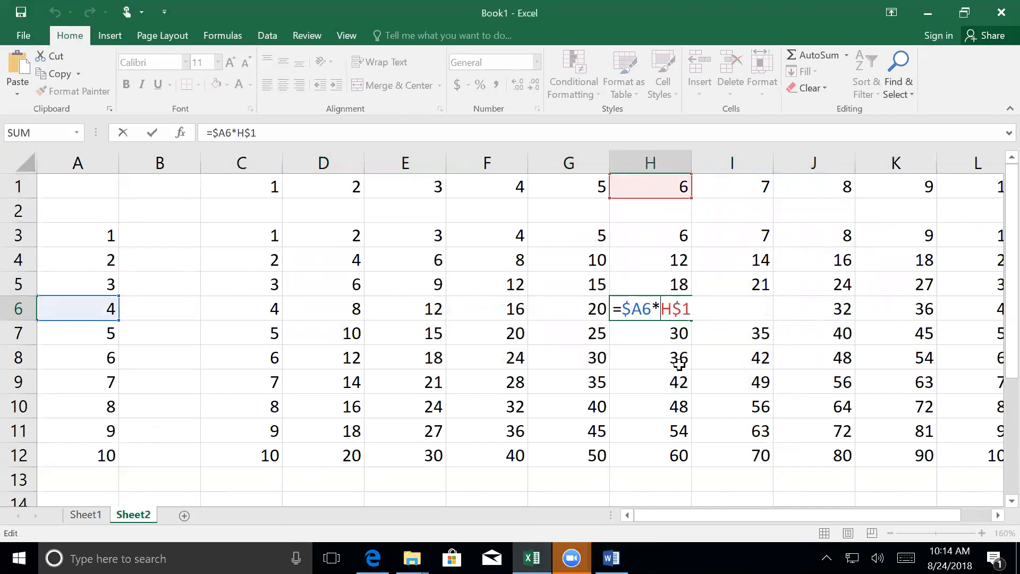
key("Return")
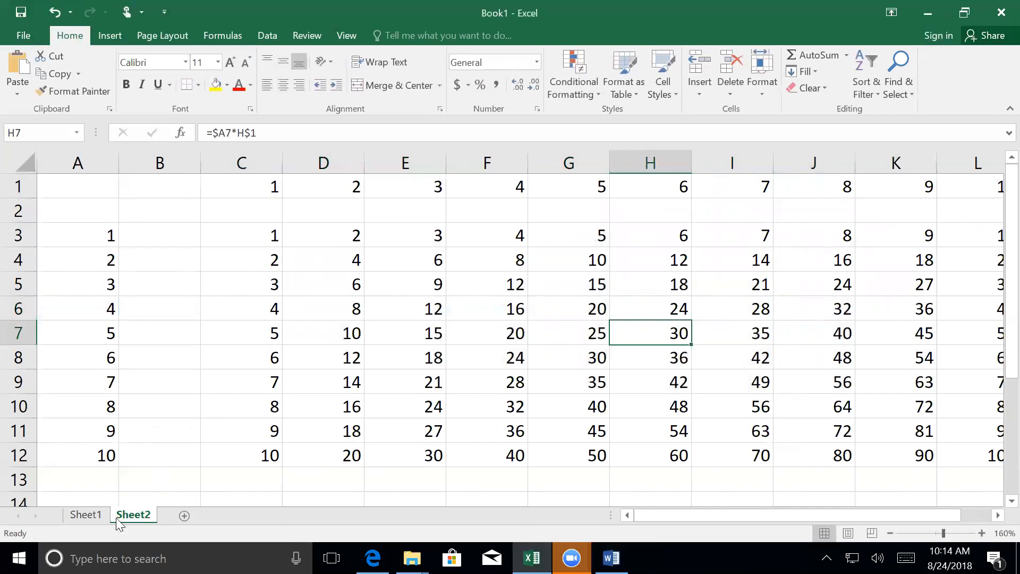
- Switch to the Word outline and add the sub-item "F4 key" below Mixed Reference in the Referencing section
left_click(88, 515)
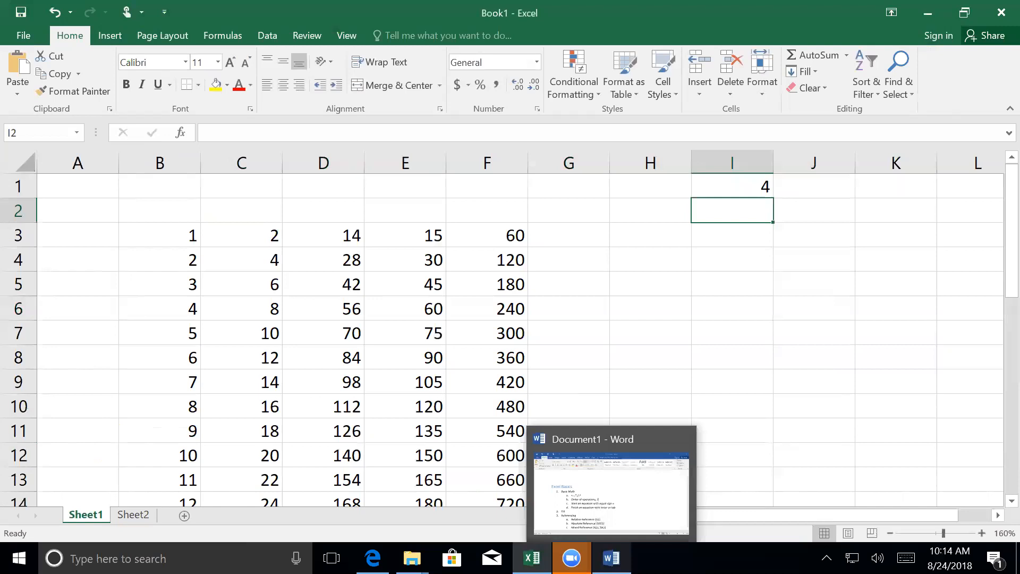
left_click(611, 557)
scroll(400, 392, "down", 1)
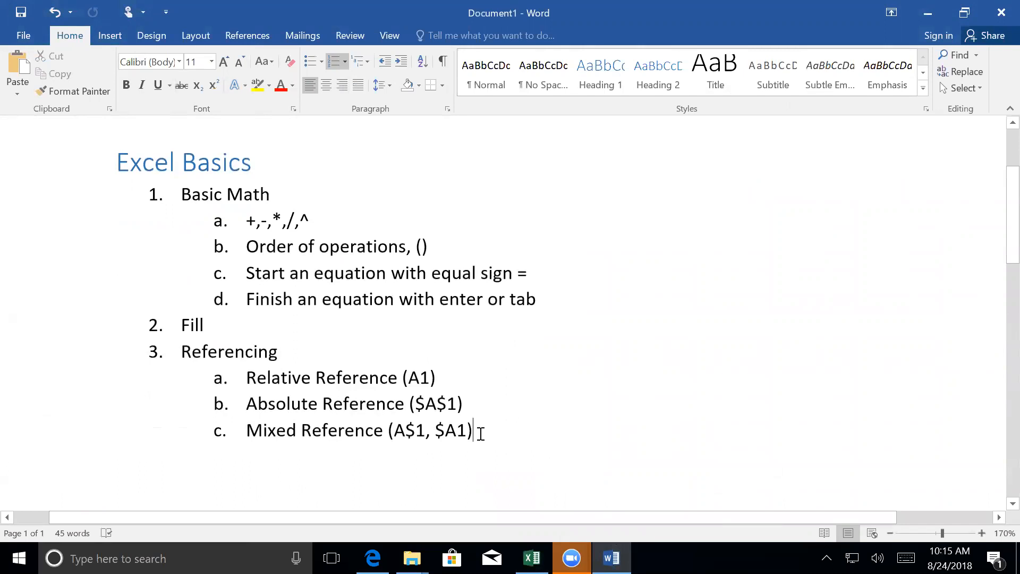
left_click(480, 433)
key("Return")
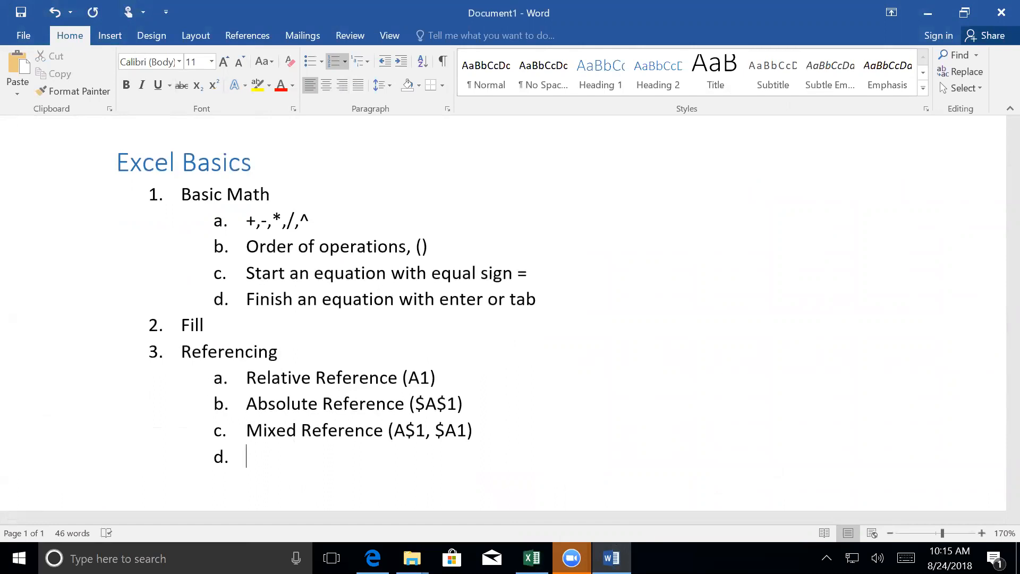
type("F4 key")
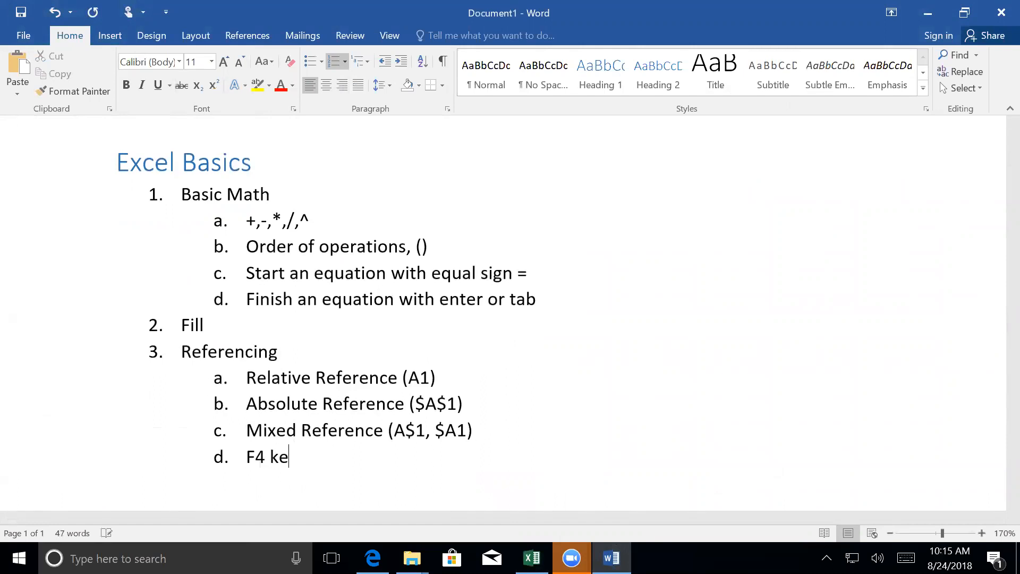